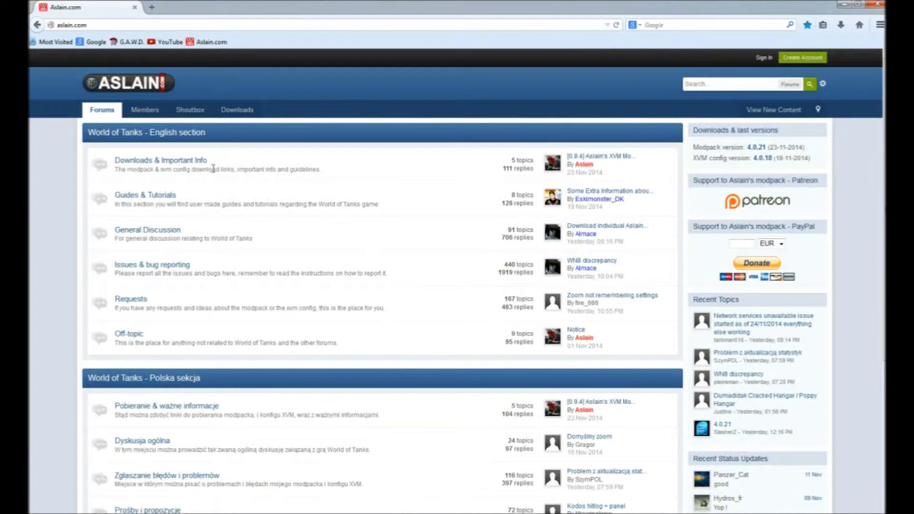
Open the XVM Mod + ModPack installer topic under Downloads & Important Info and follow its main v4.0.21 installer download link
{"action": "left_click", "coordinate": [177, 164]}
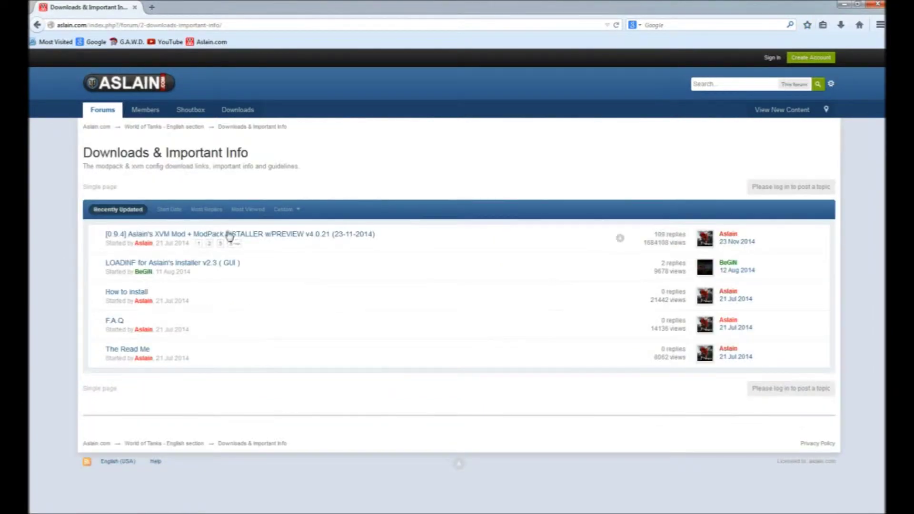
{"action": "left_click", "coordinate": [272, 238]}
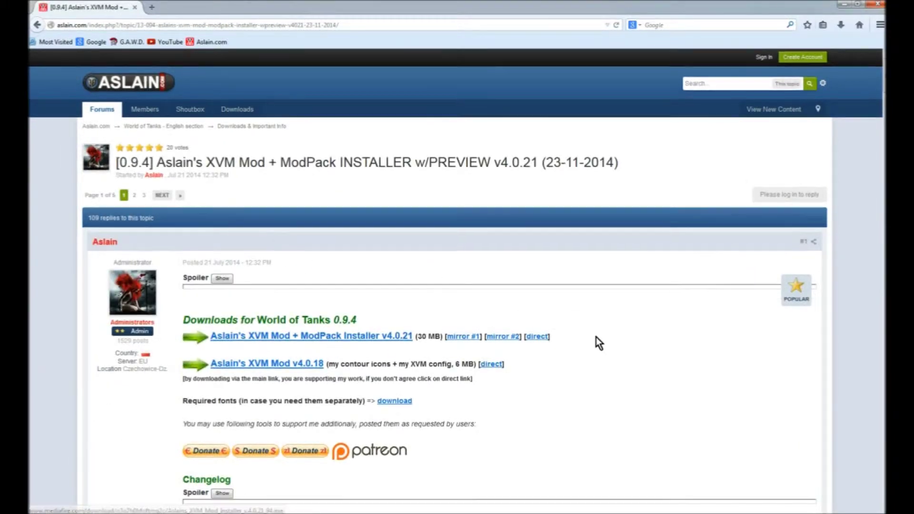
{"action": "scroll", "coordinate": [596, 337], "scroll_direction": "down", "scroll_amount": 2}
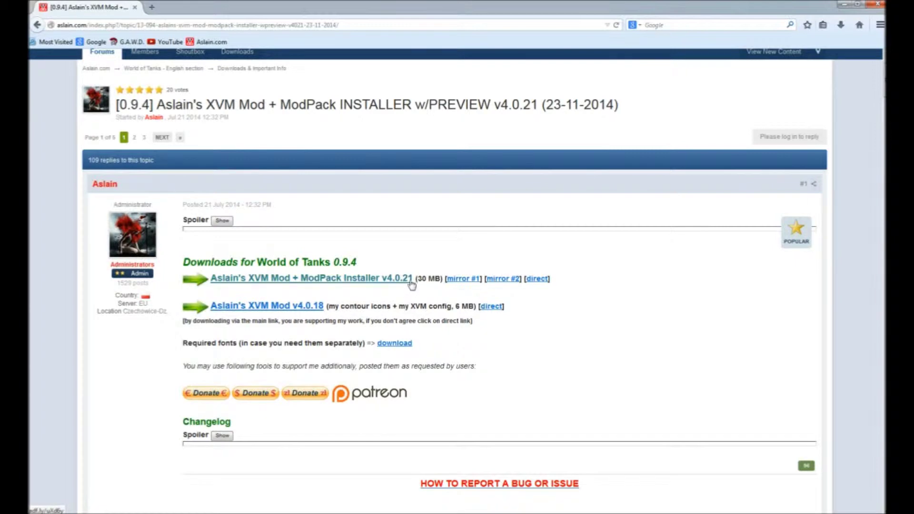
{"action": "left_click", "coordinate": [352, 281]}
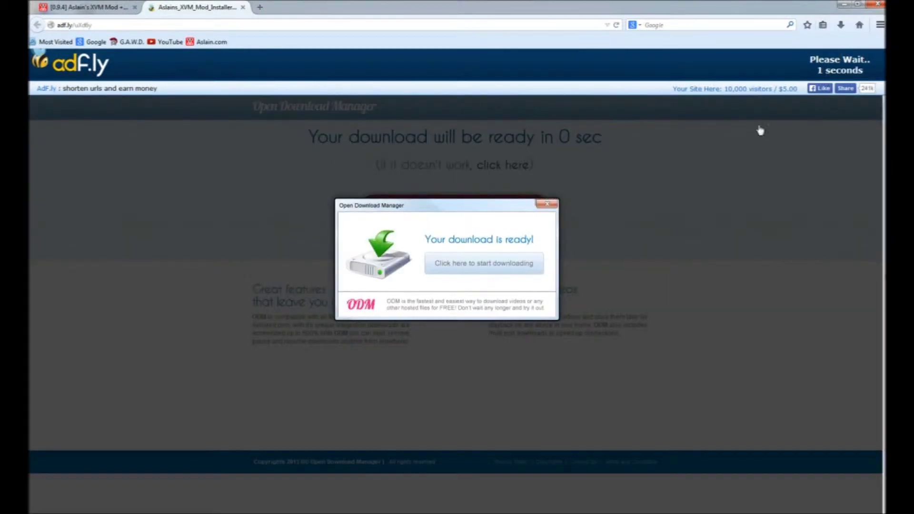
Dismiss the pop-up, skip the ad, and choose to save the v.4.0.21_94 installer file from MediaFire
{"action": "left_click", "coordinate": [553, 206]}
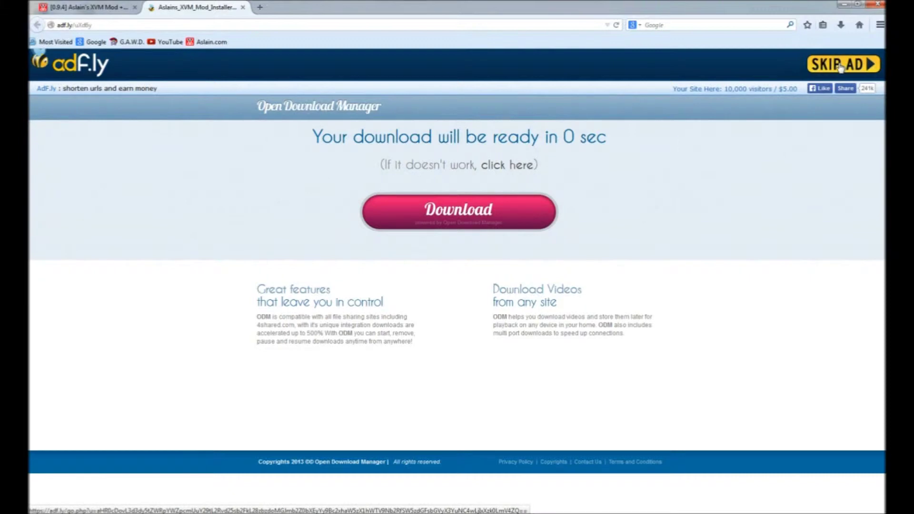
{"action": "left_click", "coordinate": [840, 66]}
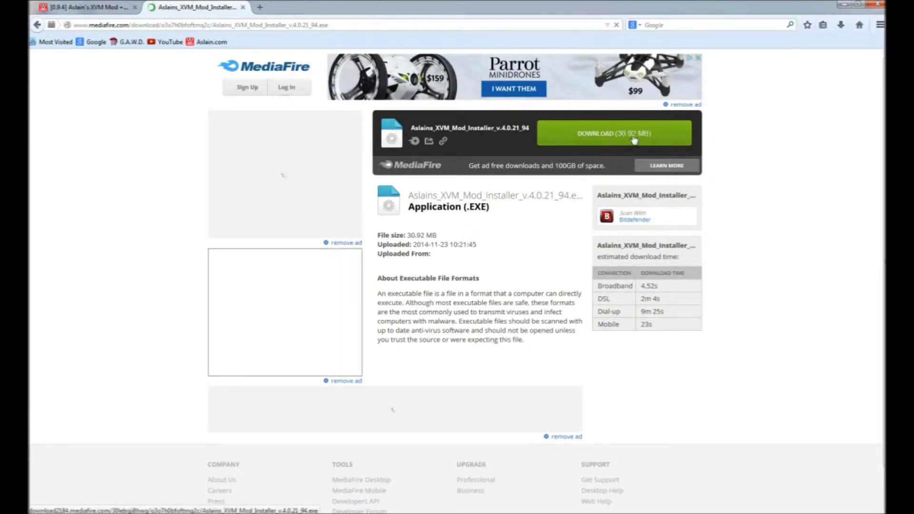
{"action": "left_click", "coordinate": [585, 139]}
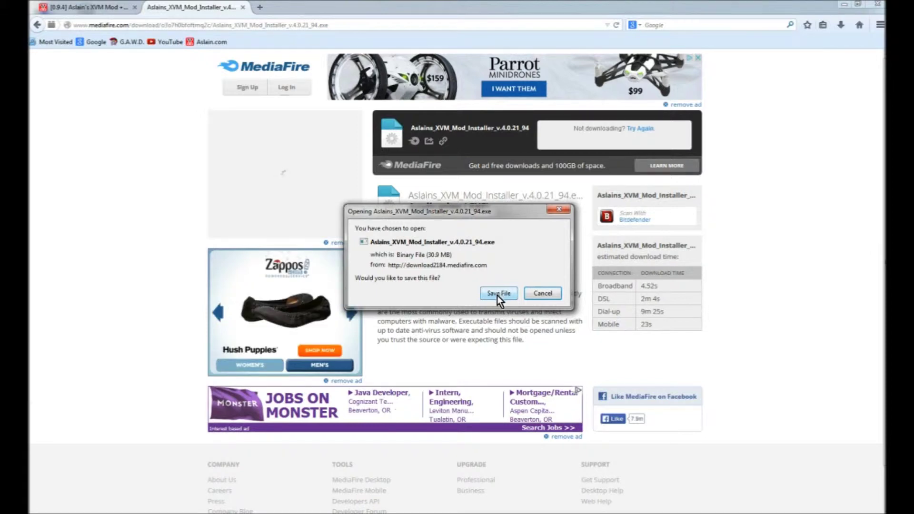
{"action": "left_click", "coordinate": [497, 295]}
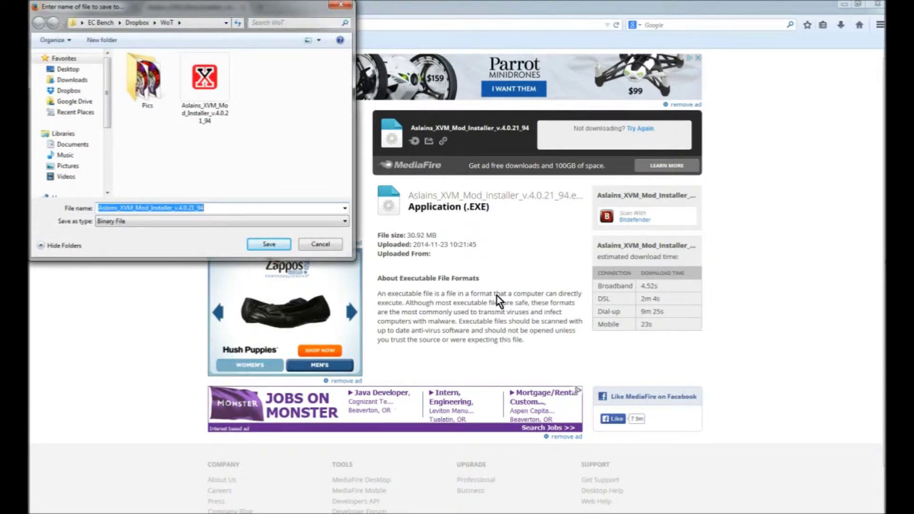
Create a Desktop folder named "Mod Installer" and save the installer file into it
{"action": "left_click", "coordinate": [67, 70]}
{"action": "left_click", "coordinate": [99, 39]}
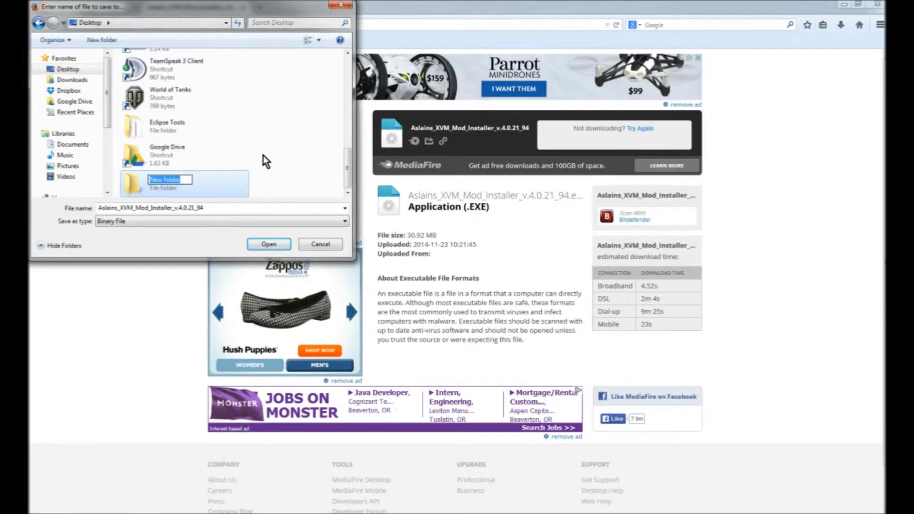
{"action": "type", "text": "Mod Installer"}
{"action": "left_click", "coordinate": [263, 183]}
{"action": "left_click", "coordinate": [180, 184]}
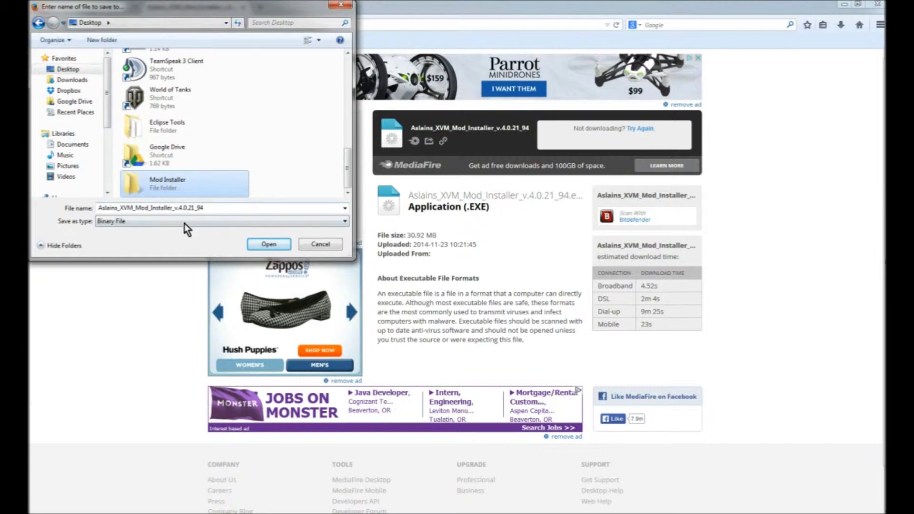
{"action": "left_click", "coordinate": [268, 244]}
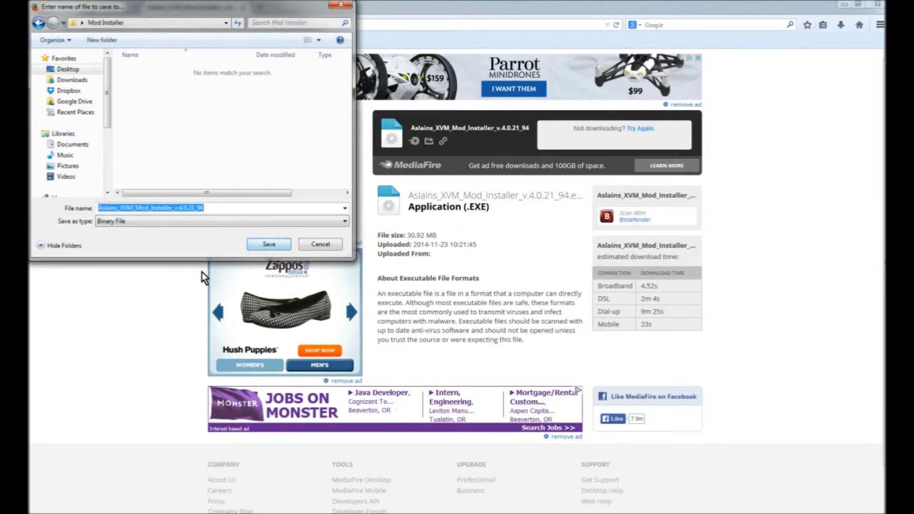
{"action": "left_click", "coordinate": [270, 246]}
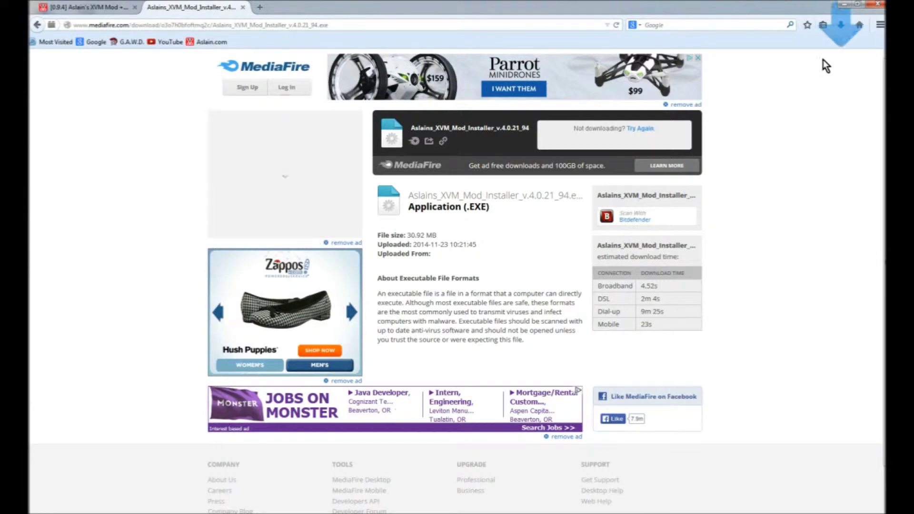
Close the browser with all its tabs and the leftover FanDuel advertisement window
{"action": "left_click", "coordinate": [878, 7]}
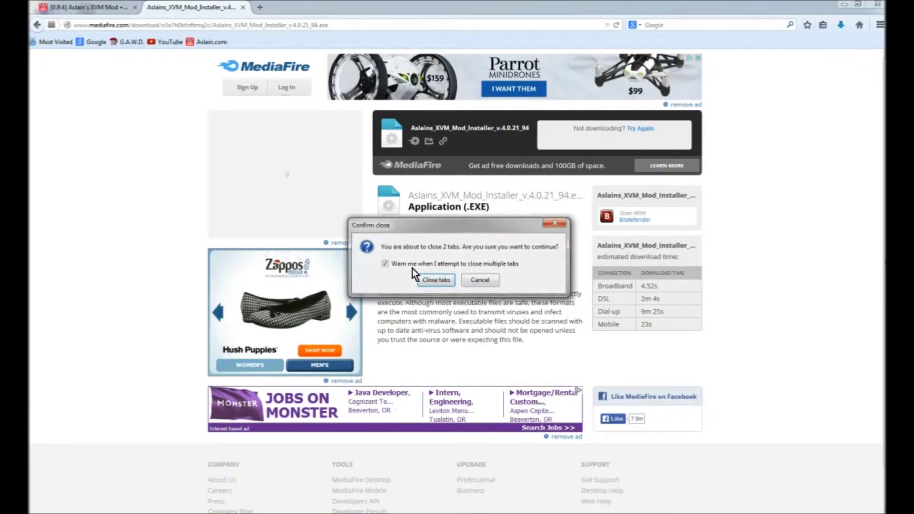
{"action": "left_click", "coordinate": [424, 284]}
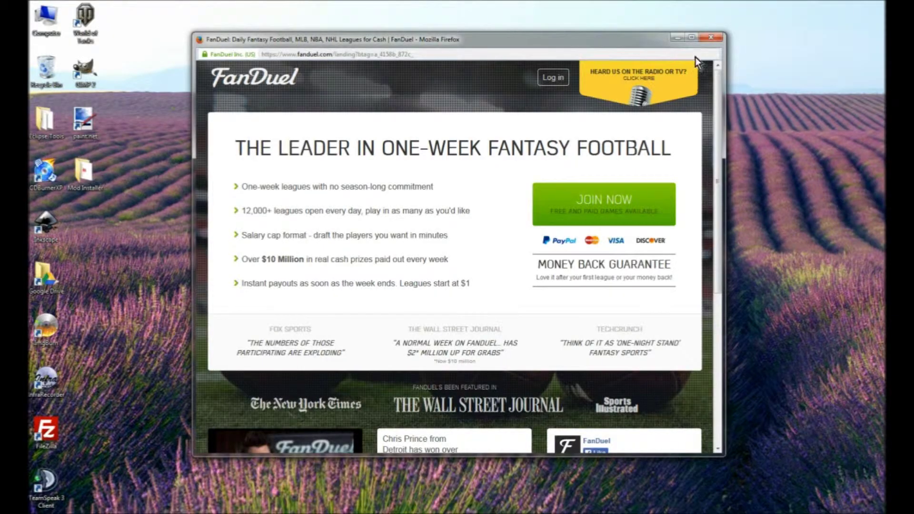
{"action": "left_click", "coordinate": [708, 38]}
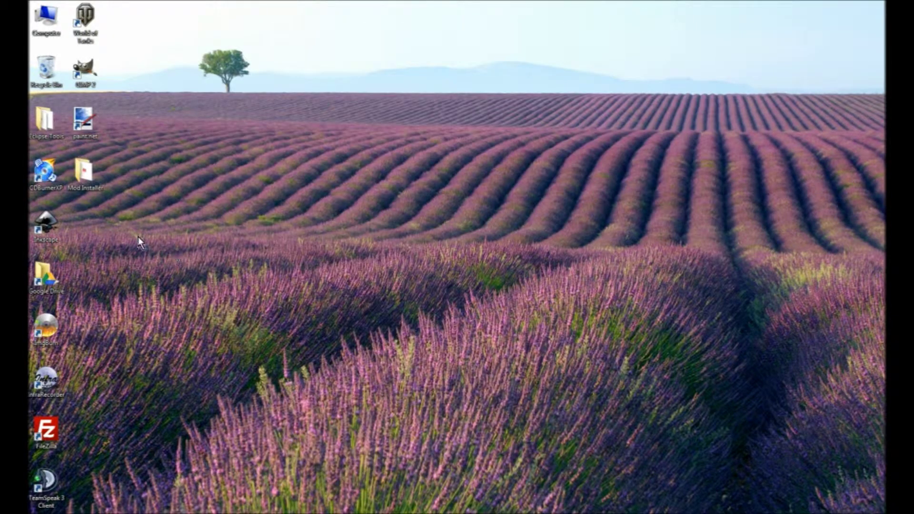
Move the Mod Installer folder to a free spot on the desktop and check its contents for the downloaded installer
{"action": "left_click_drag", "start_coordinate": [82, 175], "coordinate": [240, 178]}
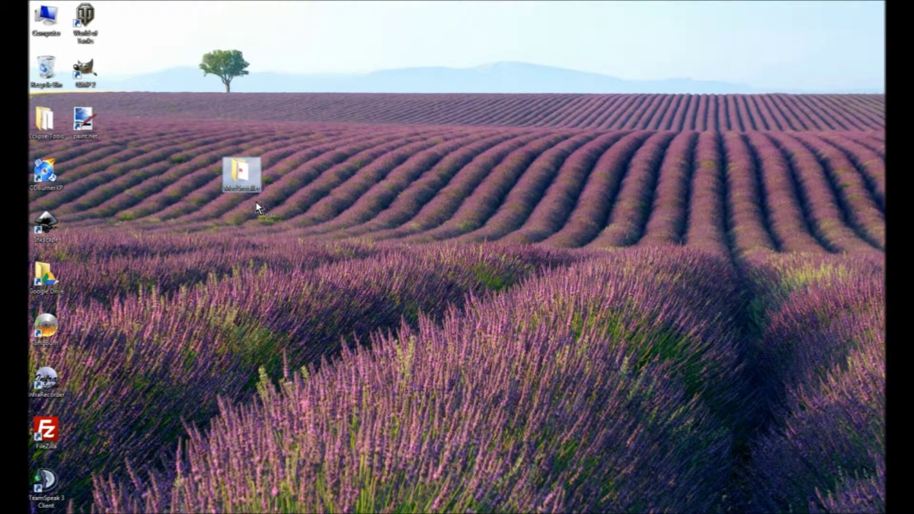
{"action": "double_click", "coordinate": [247, 173]}
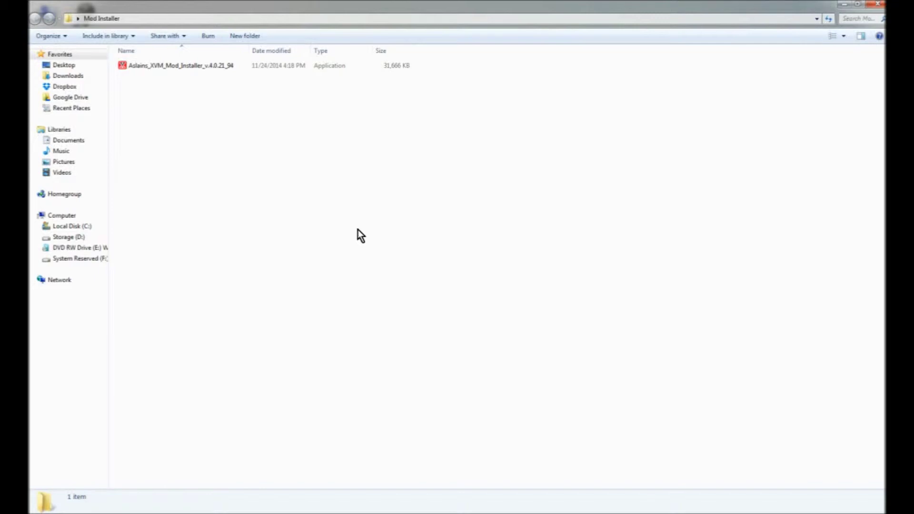
{"action": "left_click", "coordinate": [877, 4]}
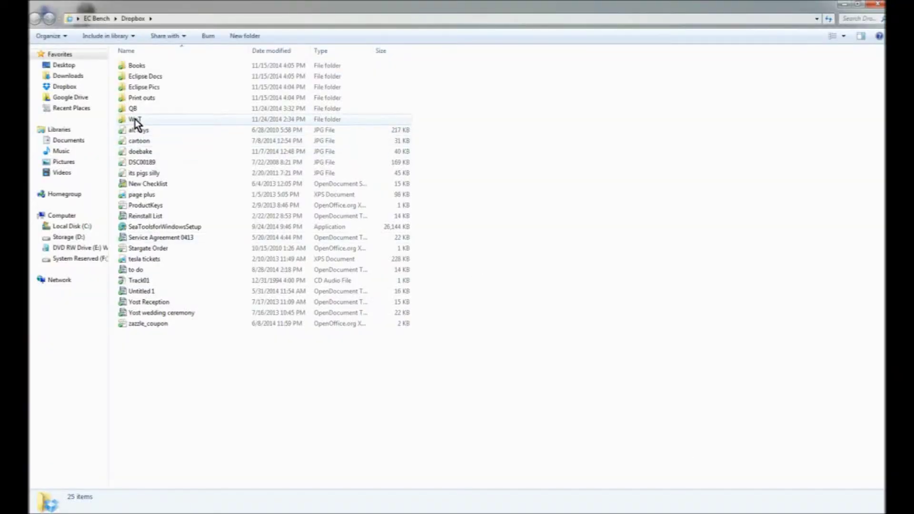
Run Aslains_XVM_Mod_Installer_v.4.0.21_94 from Dropbox's WoT folder and accept English as the setup language
{"action": "double_click", "coordinate": [135, 120]}
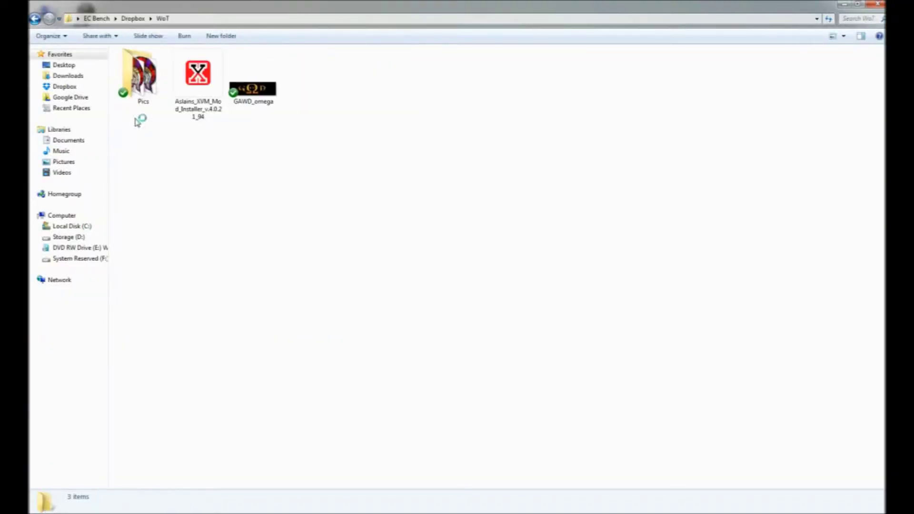
{"action": "left_click", "coordinate": [198, 73]}
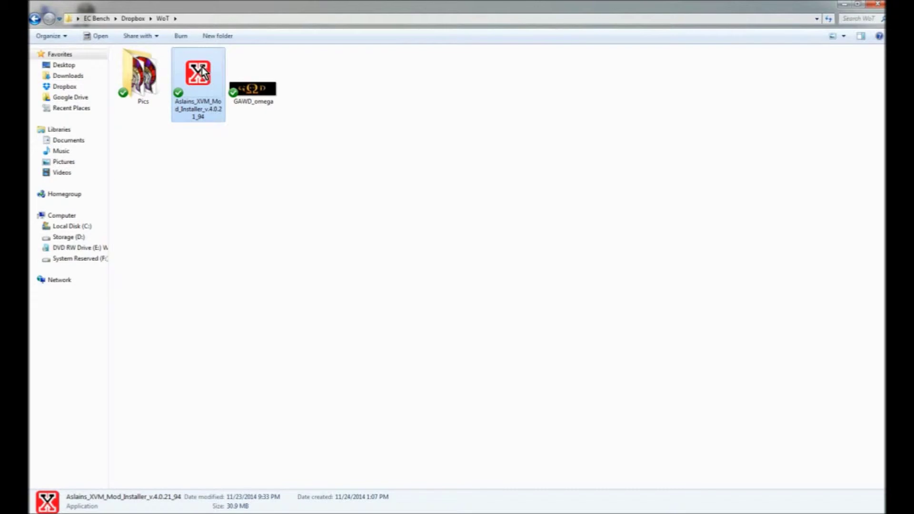
{"action": "double_click", "coordinate": [217, 84]}
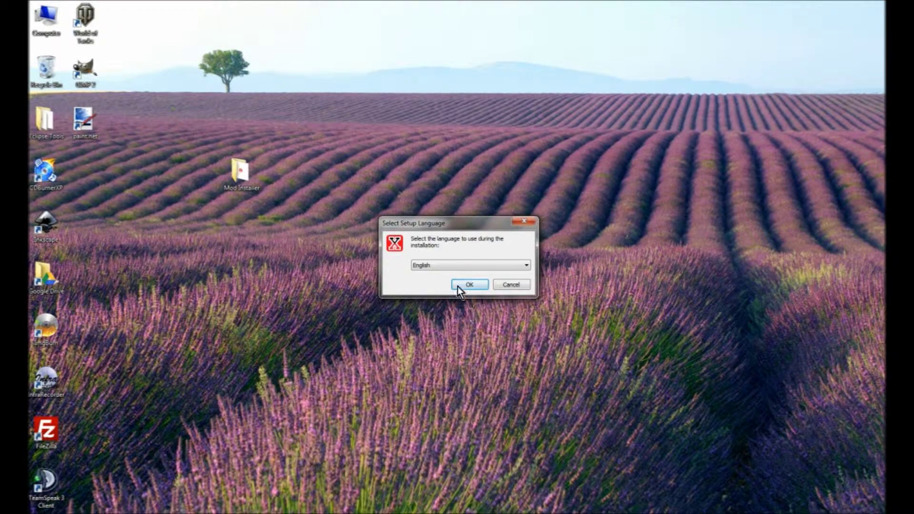
{"action": "left_click_drag", "start_coordinate": [418, 223], "coordinate": [396, 176]}
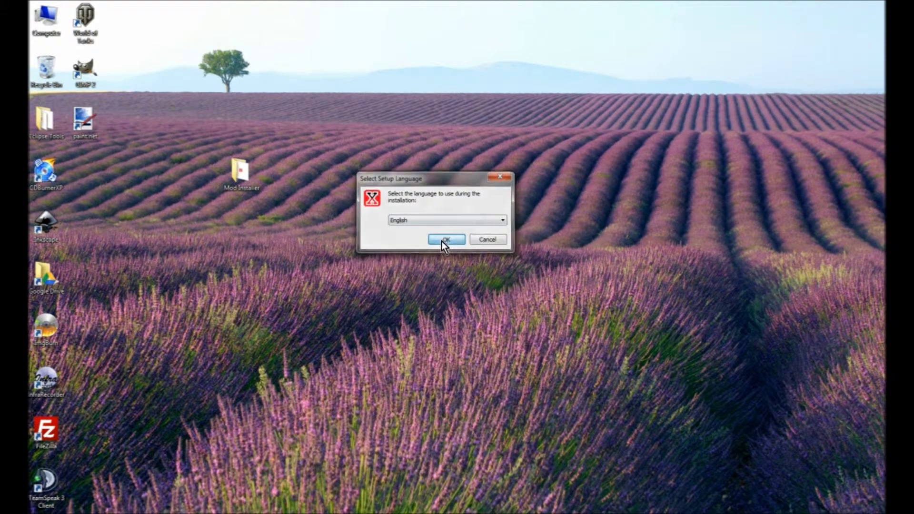
{"action": "left_click", "coordinate": [441, 241]}
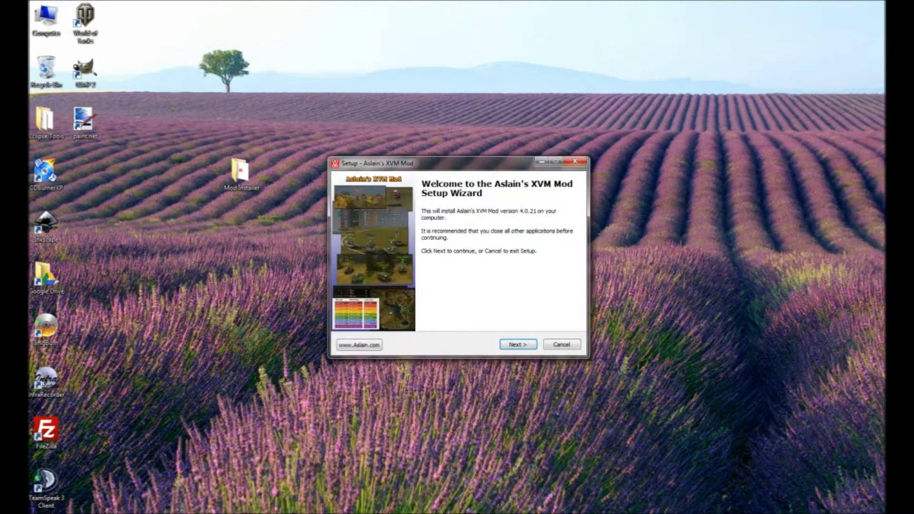
Proceed through the setup wizard's welcome, License Agreement and Information pages to the component selection
{"action": "mouse_move", "coordinate": [451, 164]}
{"action": "left_mouse_down"}
{"action": "mouse_move", "coordinate": [460, 161]}
{"action": "mouse_move", "coordinate": [461, 187]}
{"action": "mouse_move", "coordinate": [464, 167]}
{"action": "left_mouse_up"}
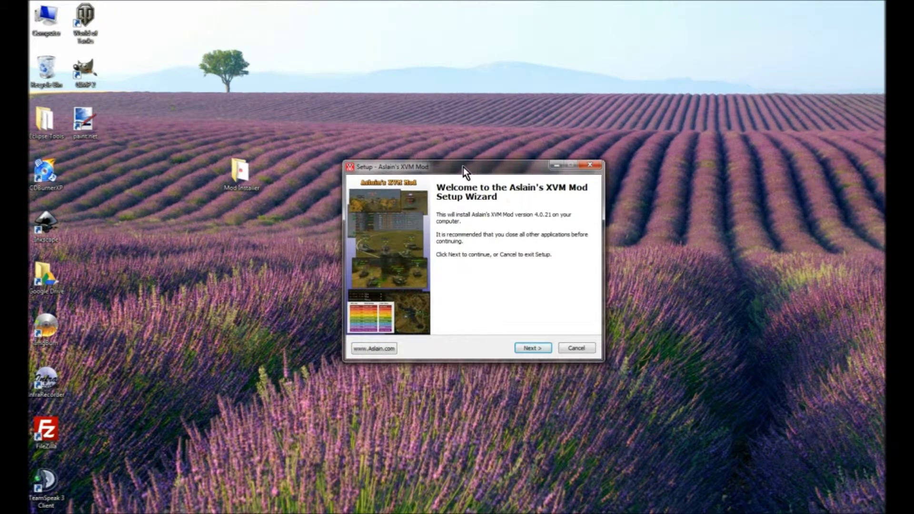
{"action": "left_click", "coordinate": [536, 350]}
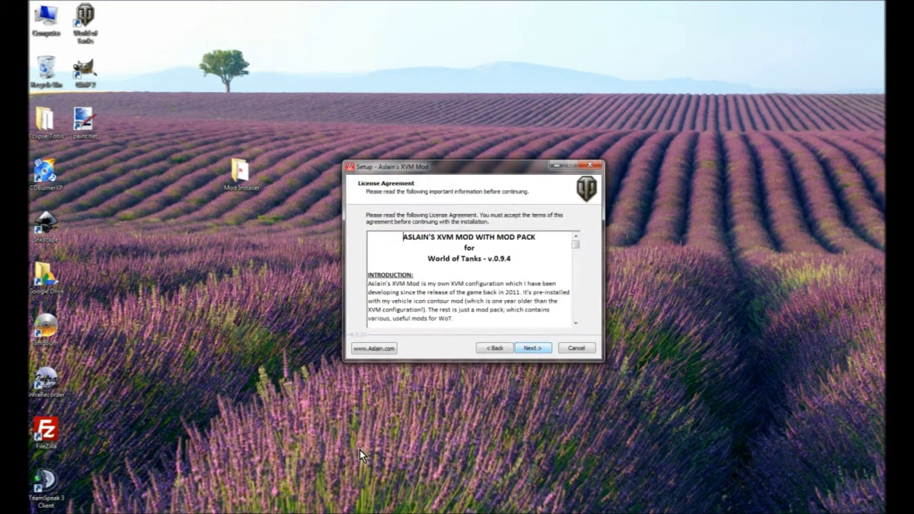
{"action": "left_click", "coordinate": [529, 352]}
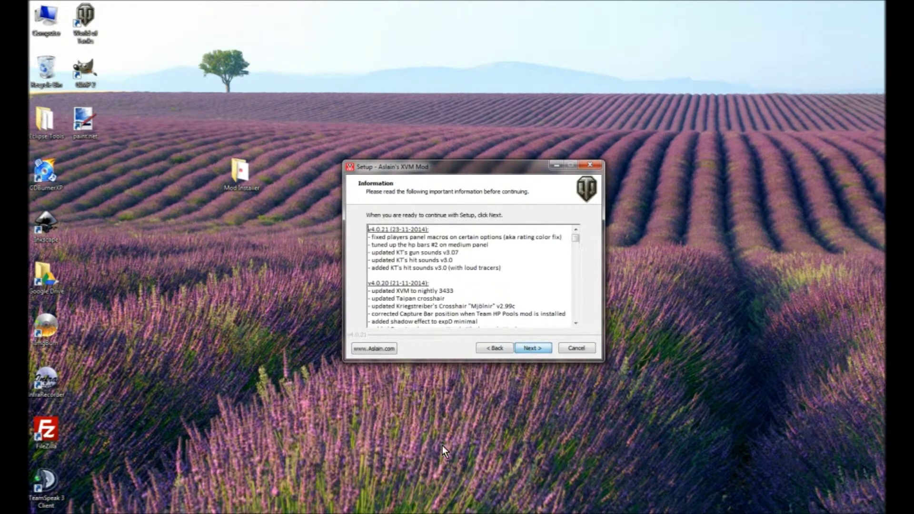
{"action": "left_click", "coordinate": [544, 350]}
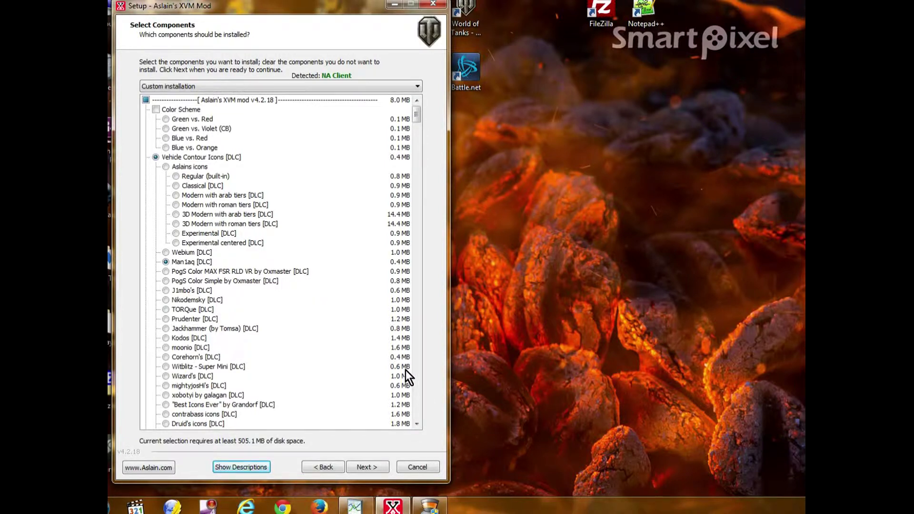
Show the component descriptions and open the Color Scheme image preview, placing it beside the setup window
{"action": "left_click", "coordinate": [156, 110]}
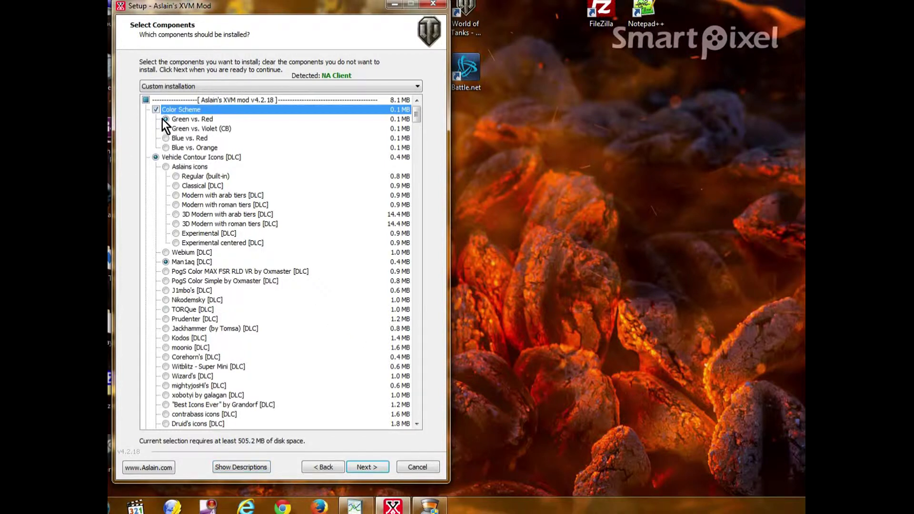
{"action": "left_click", "coordinate": [157, 110]}
{"action": "left_click", "coordinate": [232, 467]}
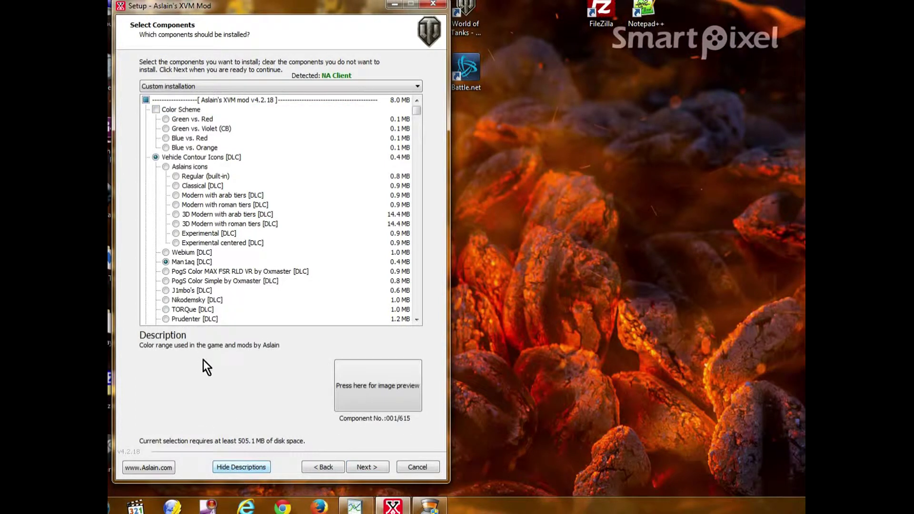
{"action": "left_click", "coordinate": [382, 390]}
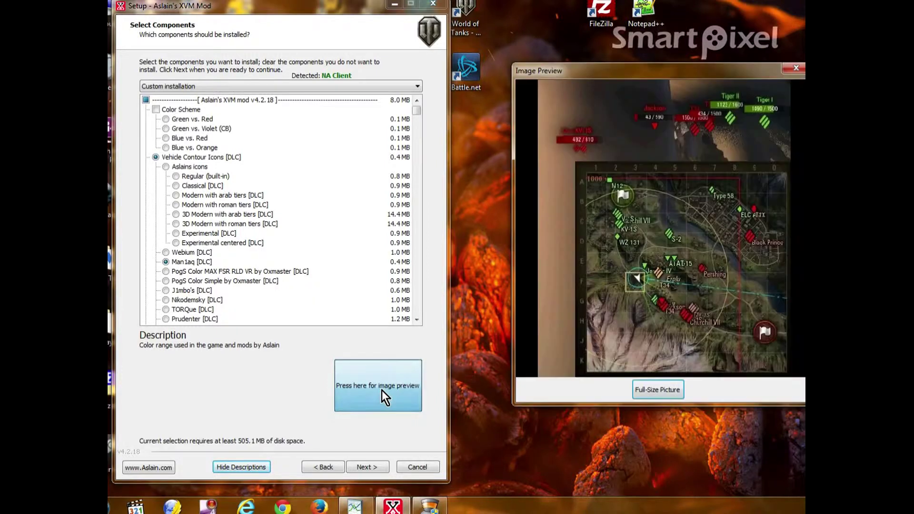
{"action": "left_click_drag", "start_coordinate": [636, 73], "coordinate": [573, 49]}
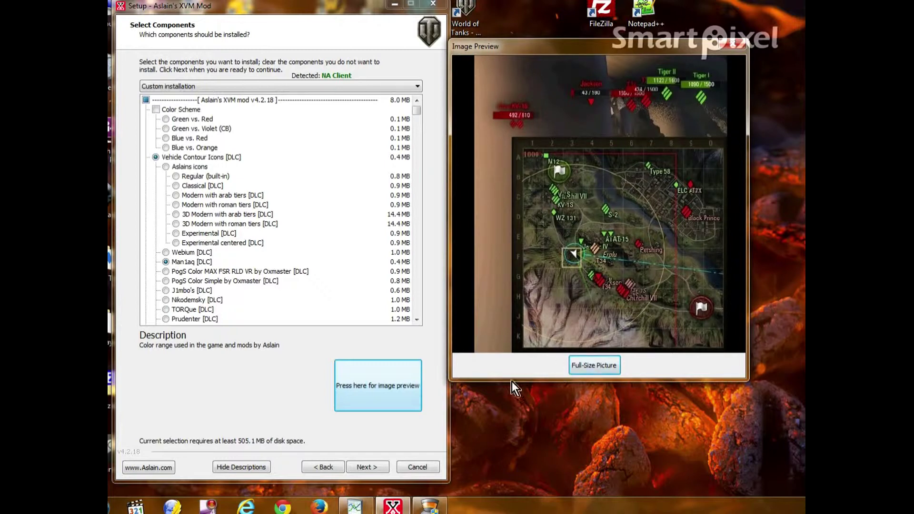
Compare the previews of the Color Scheme options, from Green vs. Red to Blue vs. Orange, and leave Color Scheme unselected
{"action": "left_click", "coordinate": [156, 110]}
{"action": "left_click", "coordinate": [182, 137]}
{"action": "left_click", "coordinate": [195, 128]}
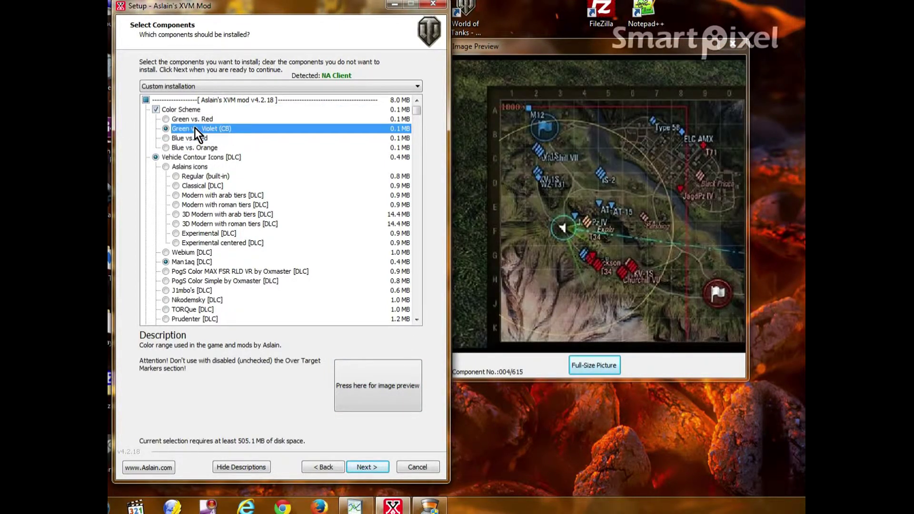
{"action": "left_click", "coordinate": [198, 122]}
{"action": "left_click", "coordinate": [200, 138]}
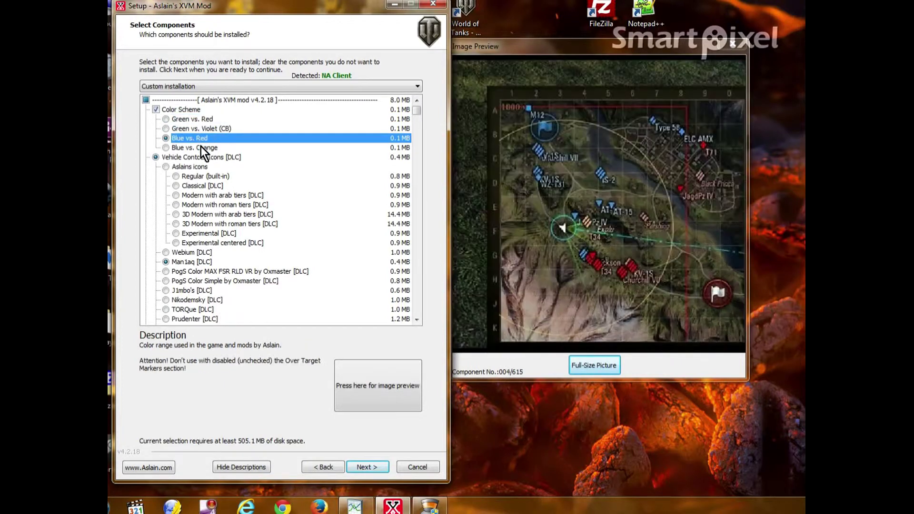
{"action": "left_click", "coordinate": [201, 147]}
{"action": "left_click", "coordinate": [156, 110]}
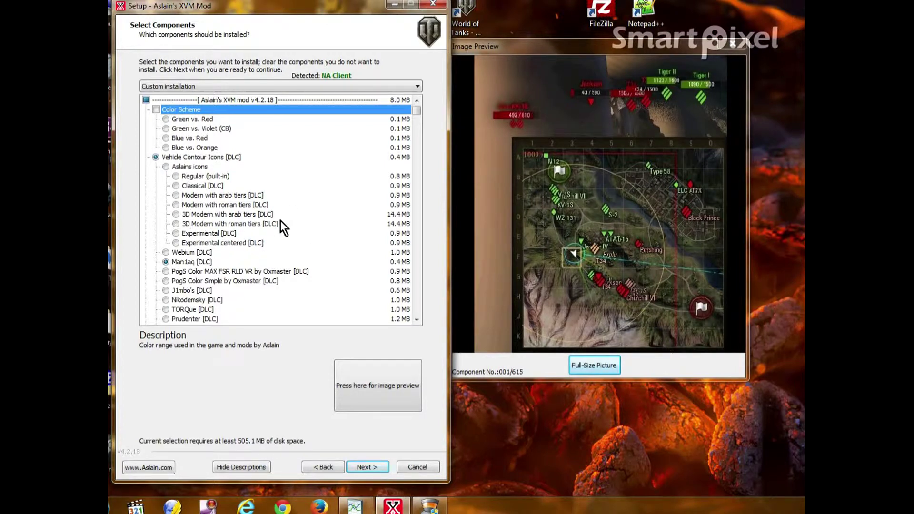
Preview the selected Man1aq icon set among the Vehicle Contour Icons
{"action": "scroll", "coordinate": [281, 226], "scroll_direction": "down", "scroll_amount": 2}
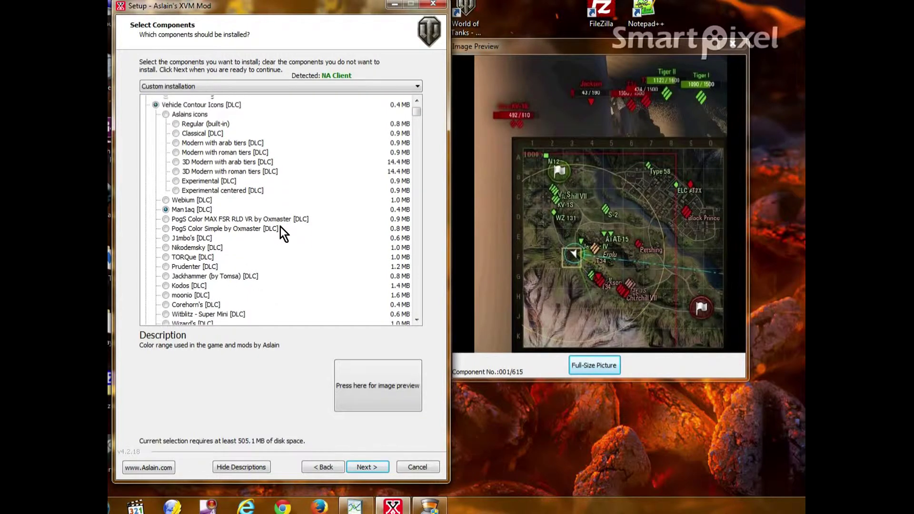
{"action": "scroll", "coordinate": [281, 227], "scroll_direction": "up", "scroll_amount": 1}
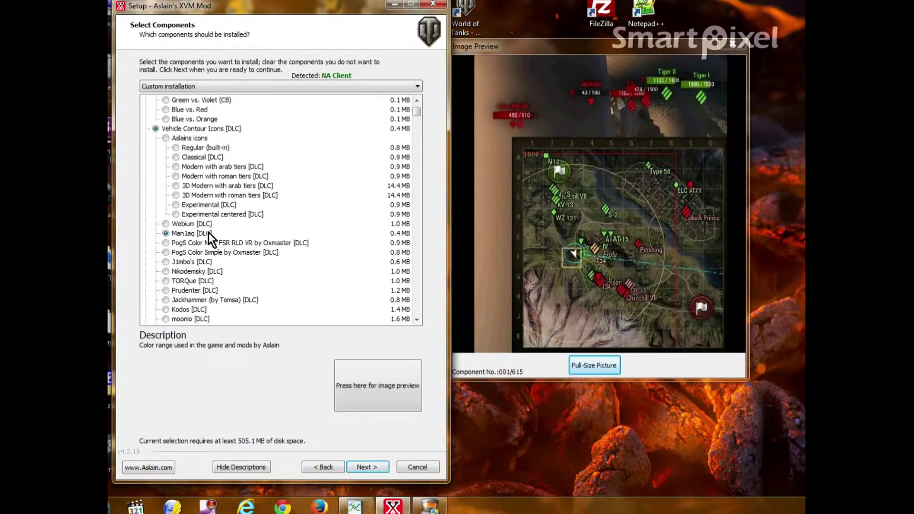
{"action": "left_click", "coordinate": [183, 235]}
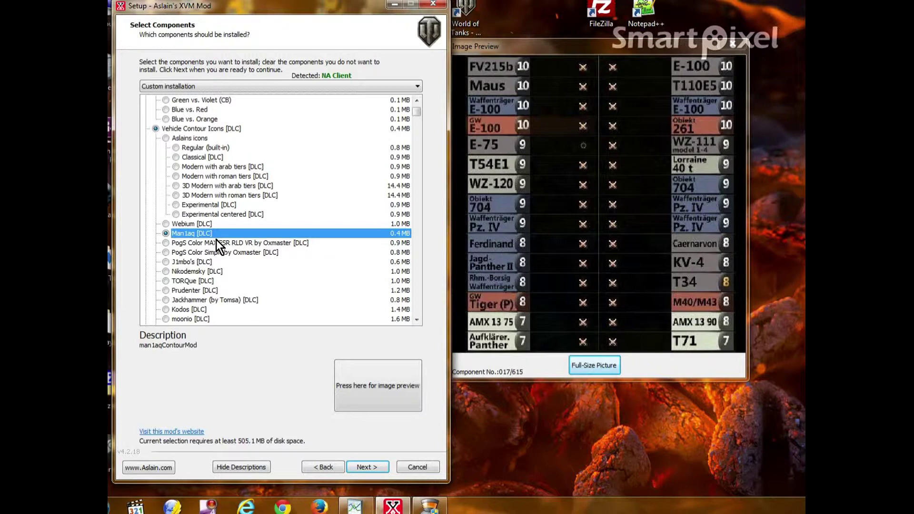
Preview the strong shadow and Vehicle name options in the Over Target Markers (OTM) section
{"action": "scroll", "coordinate": [216, 239], "scroll_direction": "down", "scroll_amount": 7}
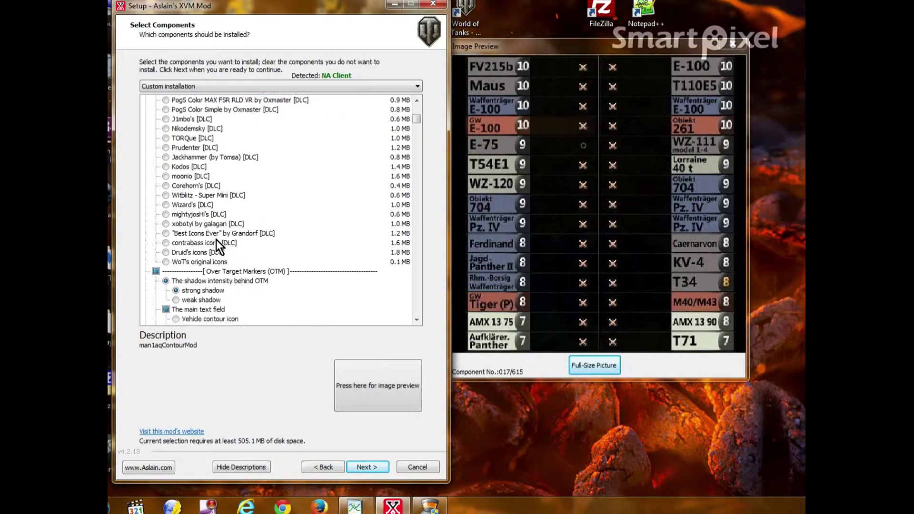
{"action": "scroll", "coordinate": [216, 239], "scroll_direction": "down", "scroll_amount": 1}
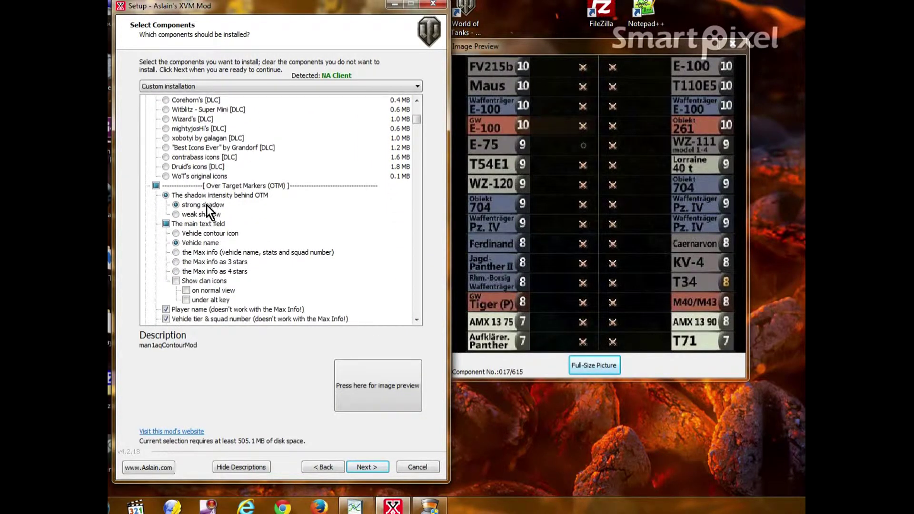
{"action": "left_click", "coordinate": [193, 206]}
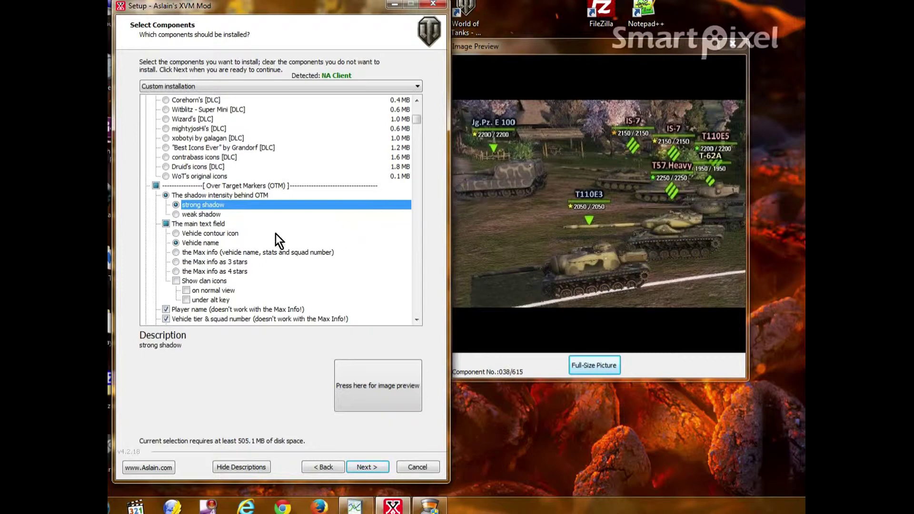
{"action": "left_click", "coordinate": [205, 243]}
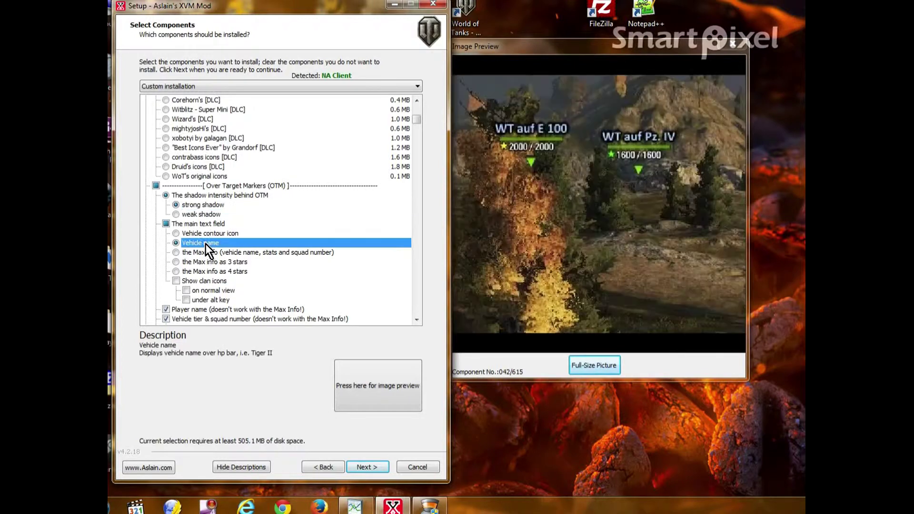
Preview the marker options Player name, Roman tier number on the right side, and Vehicle names colored by ally/enemy
{"action": "scroll", "coordinate": [238, 241], "scroll_direction": "down", "scroll_amount": 3}
{"action": "scroll", "coordinate": [240, 239], "scroll_direction": "down", "scroll_amount": 1}
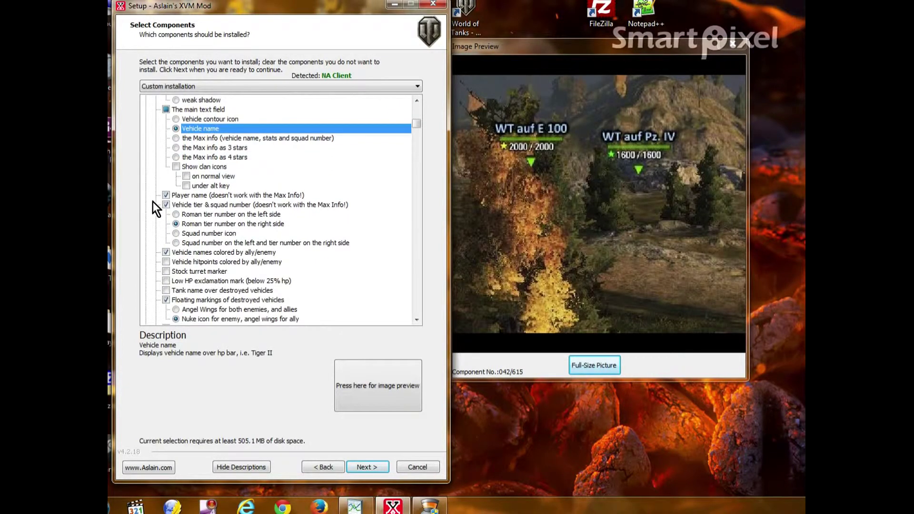
{"action": "left_click", "coordinate": [221, 196]}
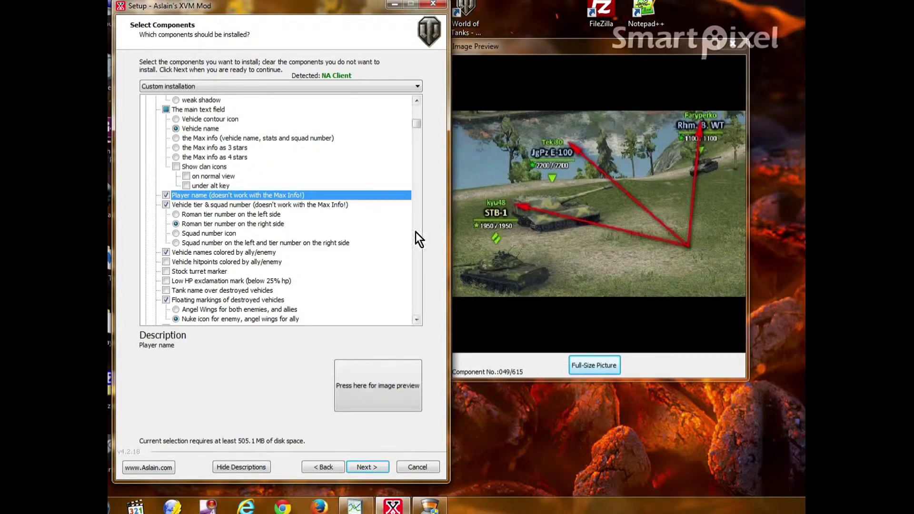
{"action": "left_click", "coordinate": [255, 223]}
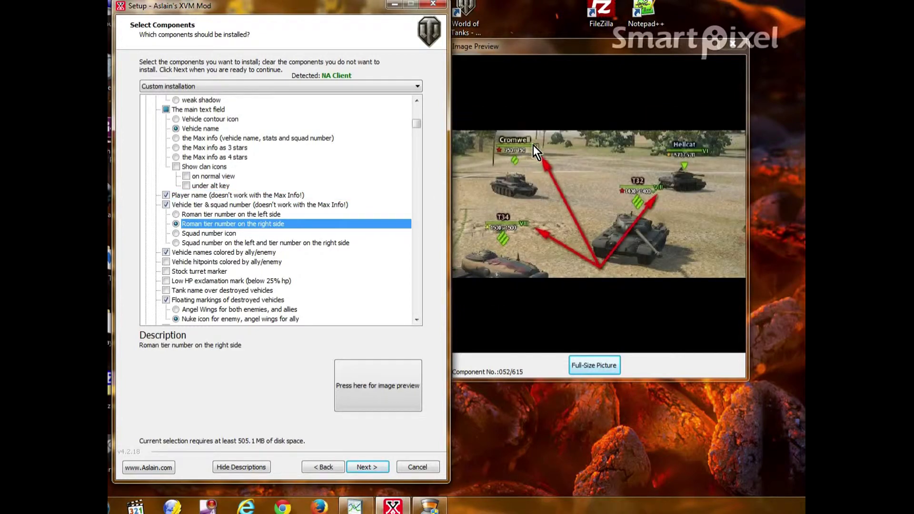
{"action": "left_click", "coordinate": [250, 253]}
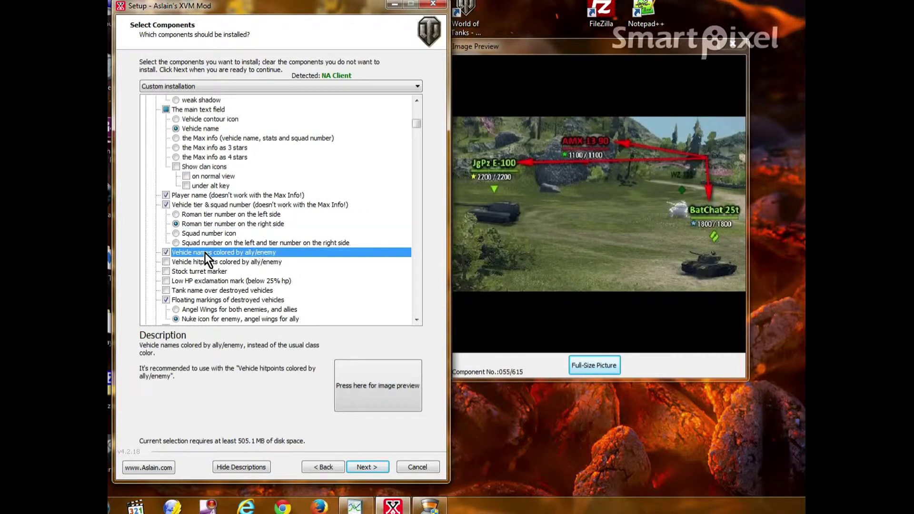
Preview the nuke and angel wings marking for destroyed vehicles and the star rating marker icon
{"action": "scroll", "coordinate": [290, 274], "scroll_direction": "down", "scroll_amount": 3}
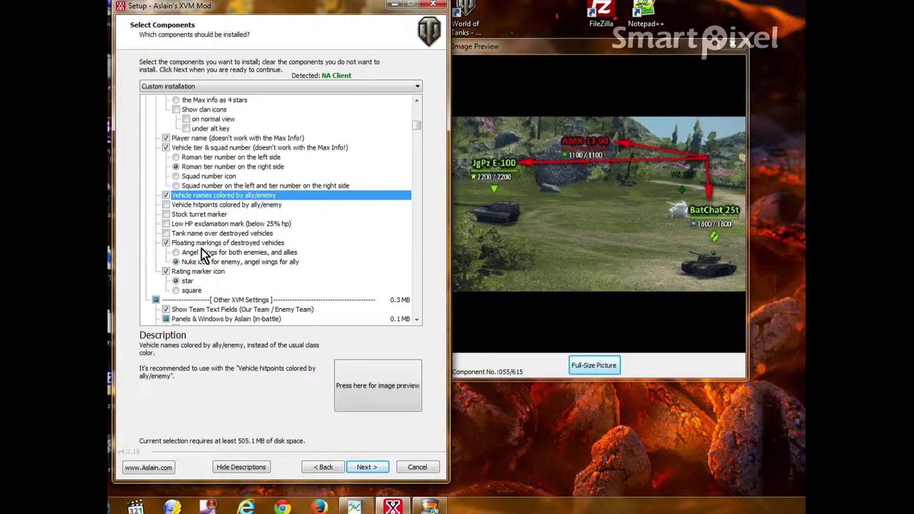
{"action": "left_click", "coordinate": [212, 261]}
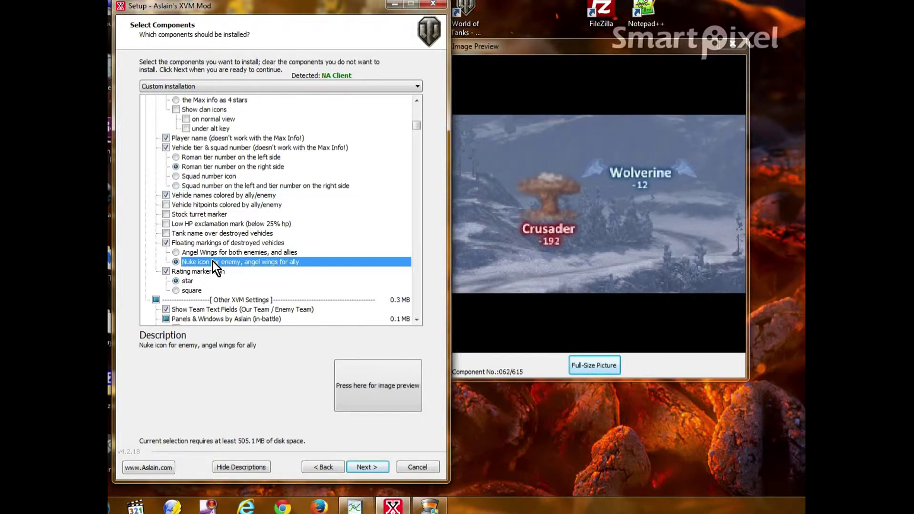
{"action": "left_click", "coordinate": [188, 281]}
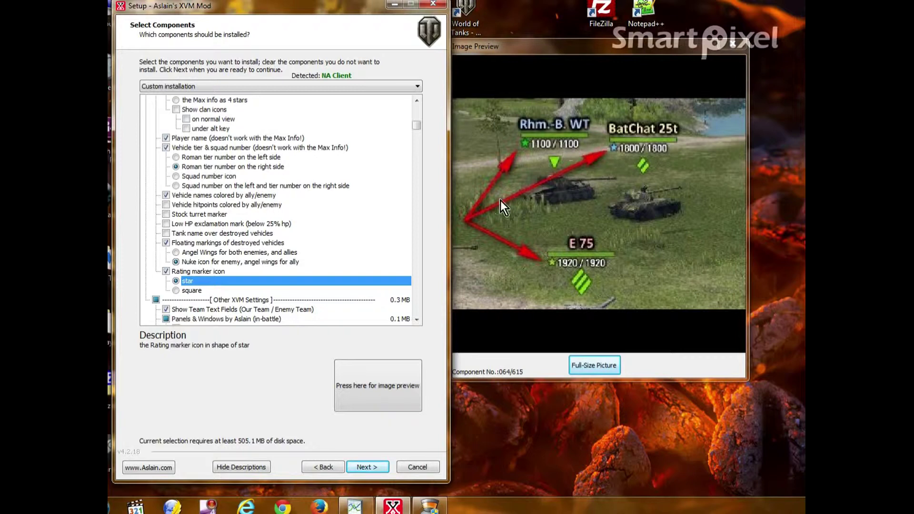
Preview the team text fields, client language flags and XVM stats icons under Other XVM Settings, leaving all three enabled
{"action": "left_click", "coordinate": [418, 320]}
{"action": "left_click_drag", "start_coordinate": [419, 322], "coordinate": [417, 315]}
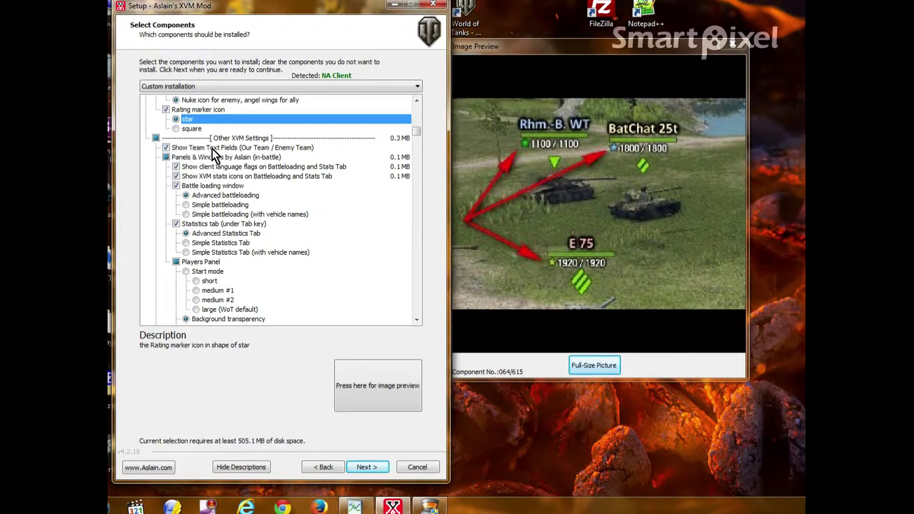
{"action": "left_click", "coordinate": [198, 150]}
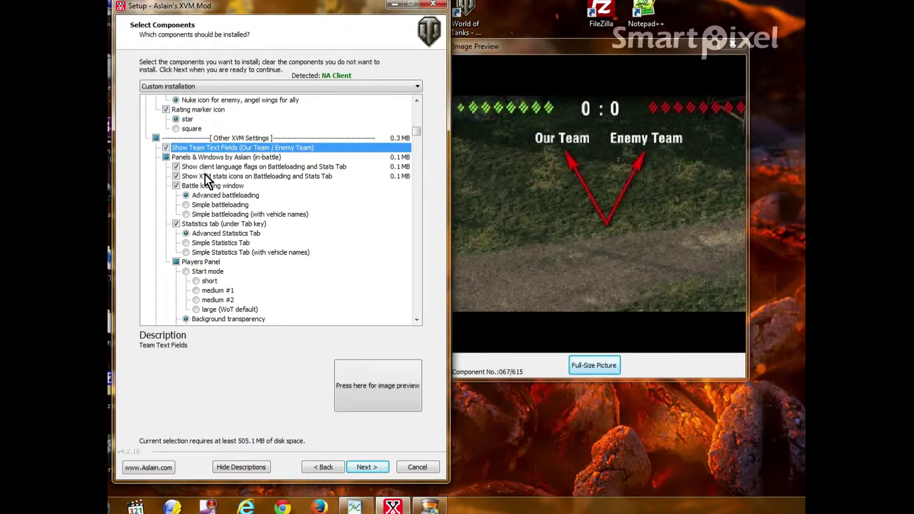
{"action": "left_click", "coordinate": [209, 168]}
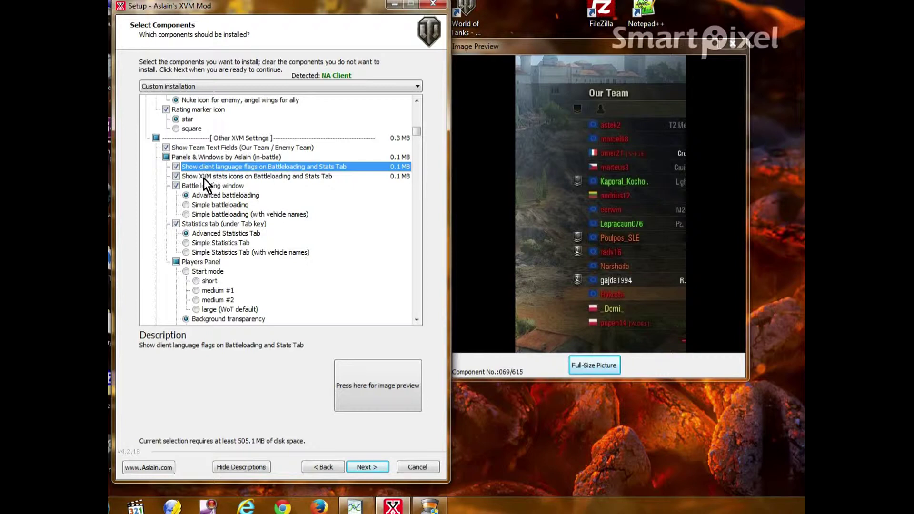
{"action": "left_click", "coordinate": [221, 177]}
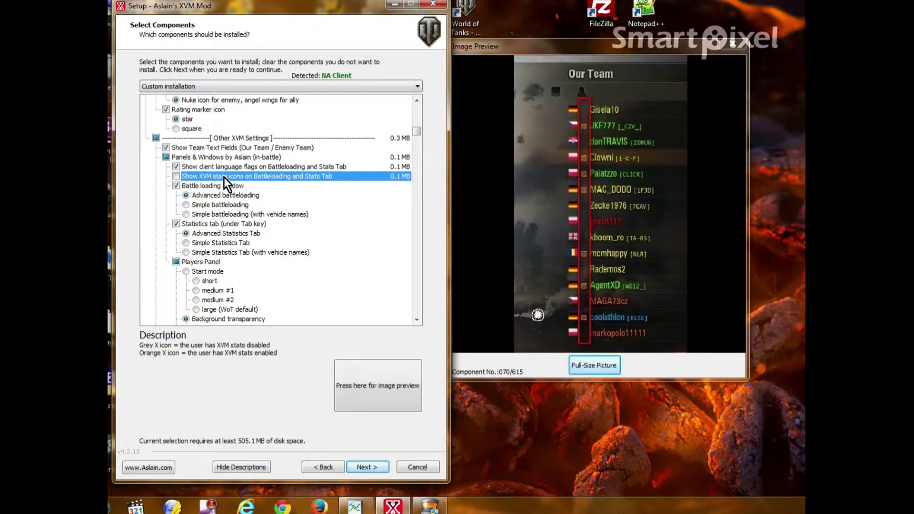
{"action": "left_click", "coordinate": [225, 177]}
Check the Players Panel options 60 (weak) for background transparency and default position for clan icons
{"action": "scroll", "coordinate": [328, 281], "scroll_direction": "down", "scroll_amount": 4}
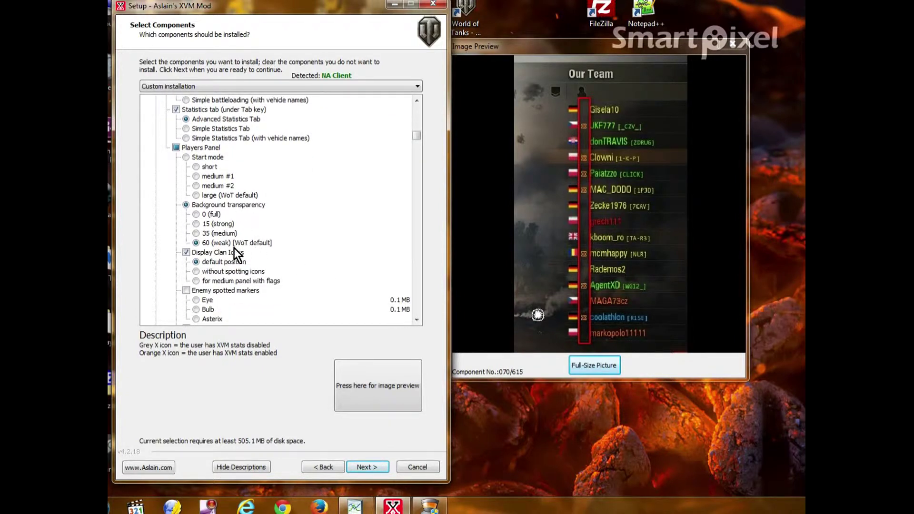
{"action": "left_click", "coordinate": [250, 245]}
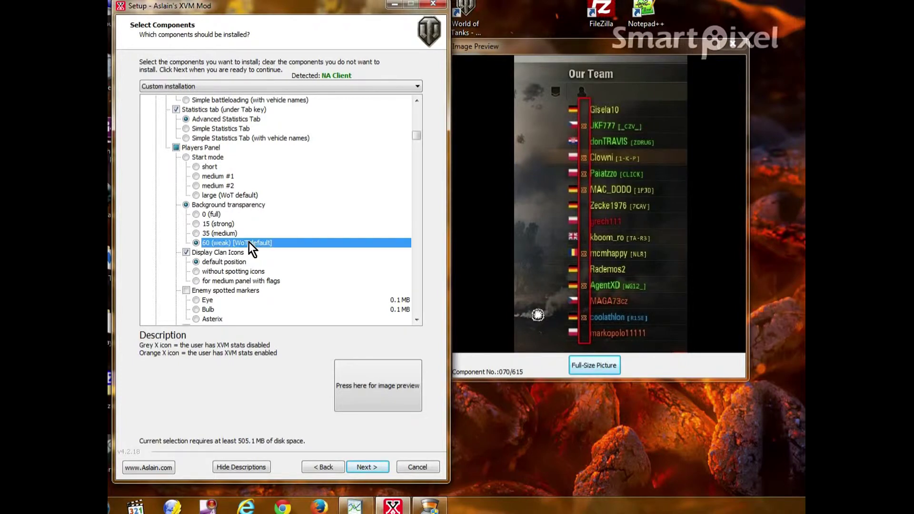
{"action": "scroll", "coordinate": [249, 241], "scroll_direction": "down", "scroll_amount": 3}
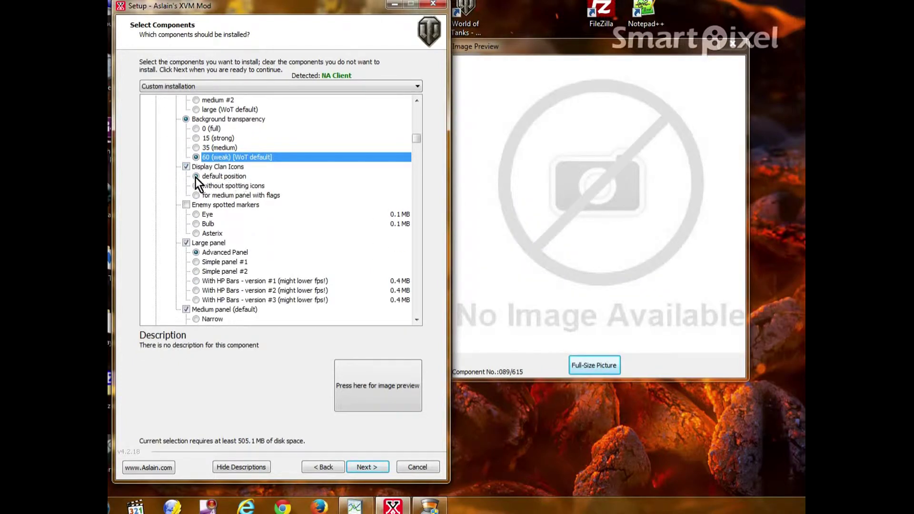
{"action": "left_click", "coordinate": [231, 175]}
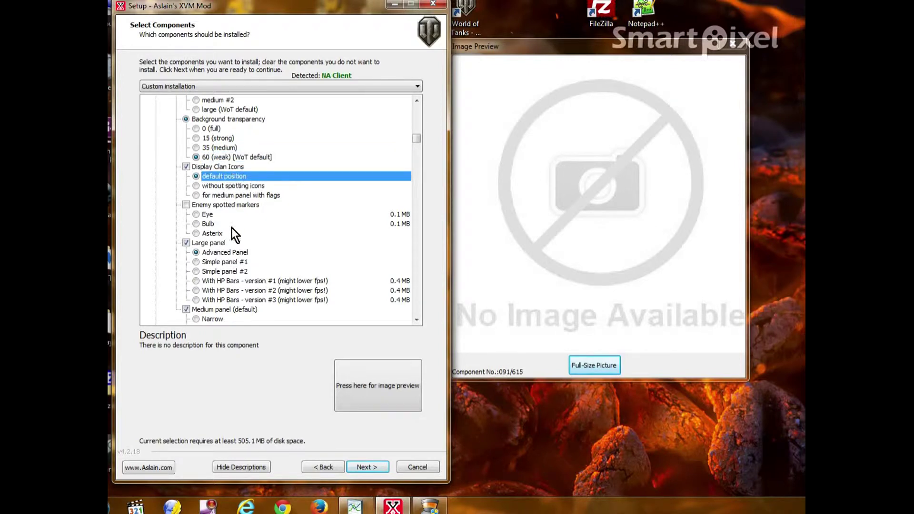
Preview the Narrow #2 layout selected for the Players Panel's medium panel
{"action": "scroll", "coordinate": [275, 214], "scroll_direction": "down", "scroll_amount": 3}
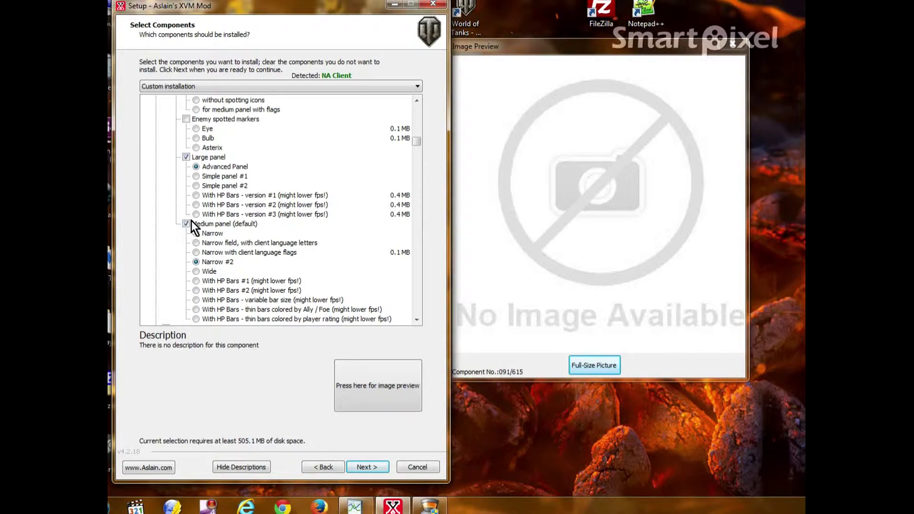
{"action": "scroll", "coordinate": [192, 222], "scroll_direction": "down", "scroll_amount": 1}
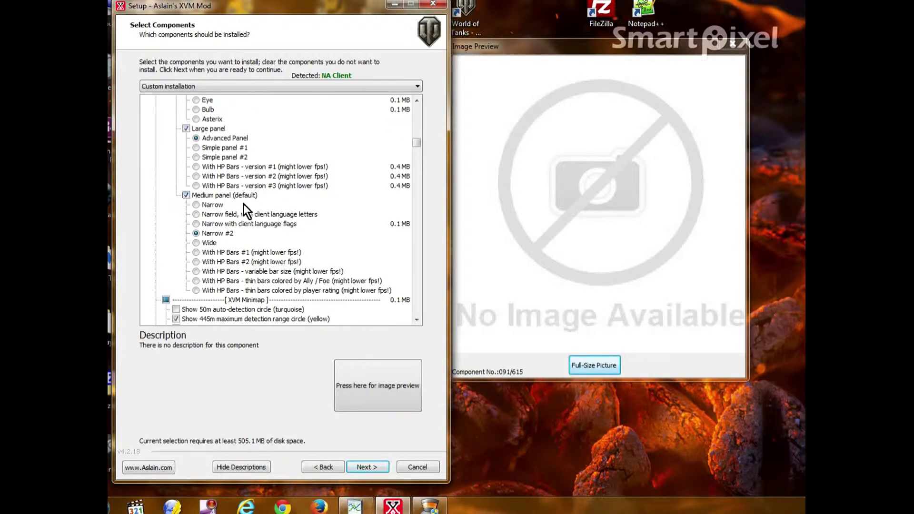
{"action": "left_click", "coordinate": [221, 234]}
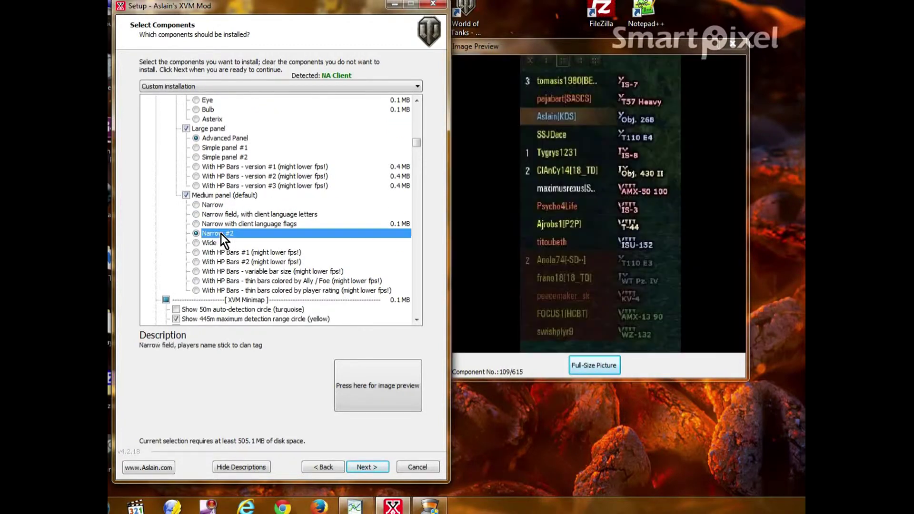
Review the XVM Minimap options, from detection circles and coordinate font to labels, zoom button and tank gun directions
{"action": "scroll", "coordinate": [238, 221], "scroll_direction": "down", "scroll_amount": 3}
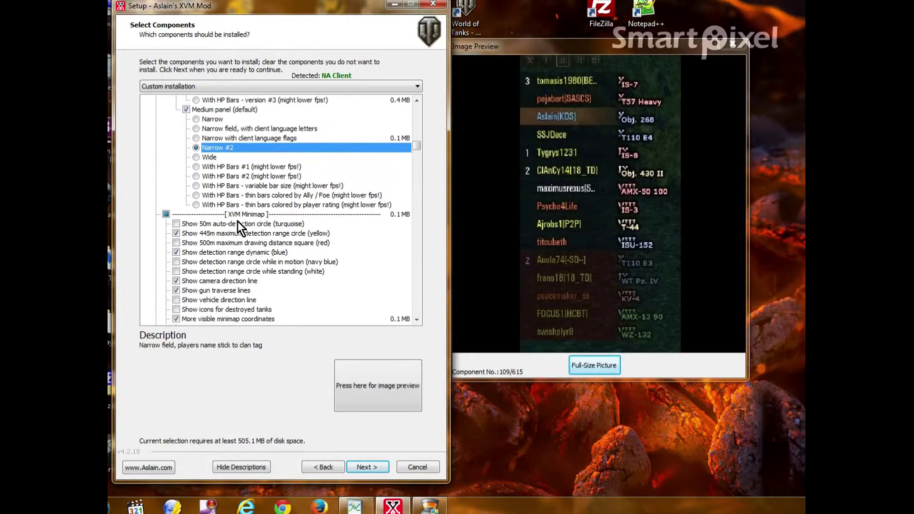
{"action": "scroll", "coordinate": [238, 221], "scroll_direction": "down", "scroll_amount": 4}
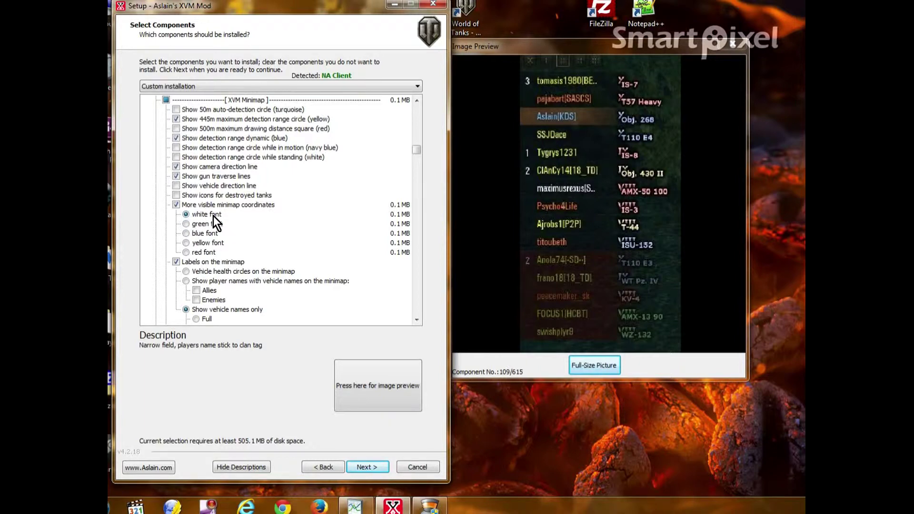
{"action": "scroll", "coordinate": [265, 236], "scroll_direction": "down", "scroll_amount": 3}
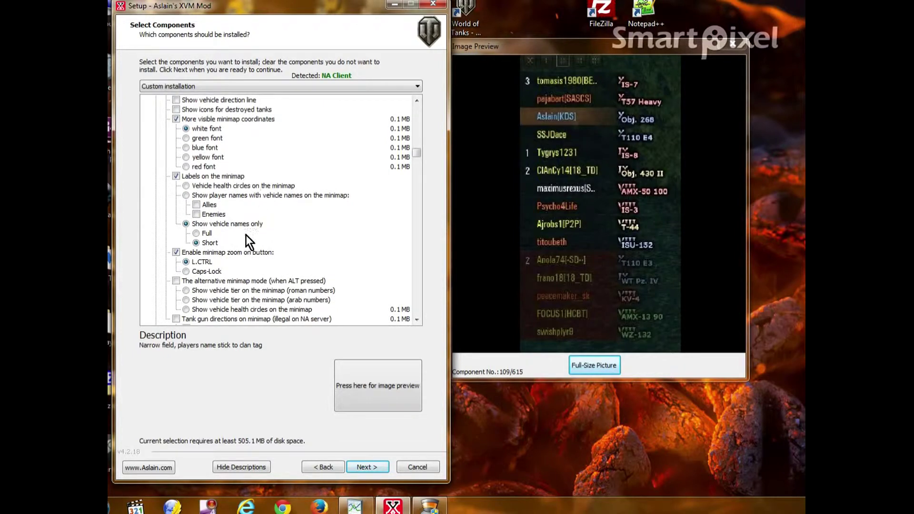
{"action": "scroll", "coordinate": [272, 226], "scroll_direction": "down", "scroll_amount": 1}
{"action": "scroll", "coordinate": [202, 235], "scroll_direction": "up", "scroll_amount": 1}
{"action": "scroll", "coordinate": [272, 219], "scroll_direction": "down", "scroll_amount": 4}
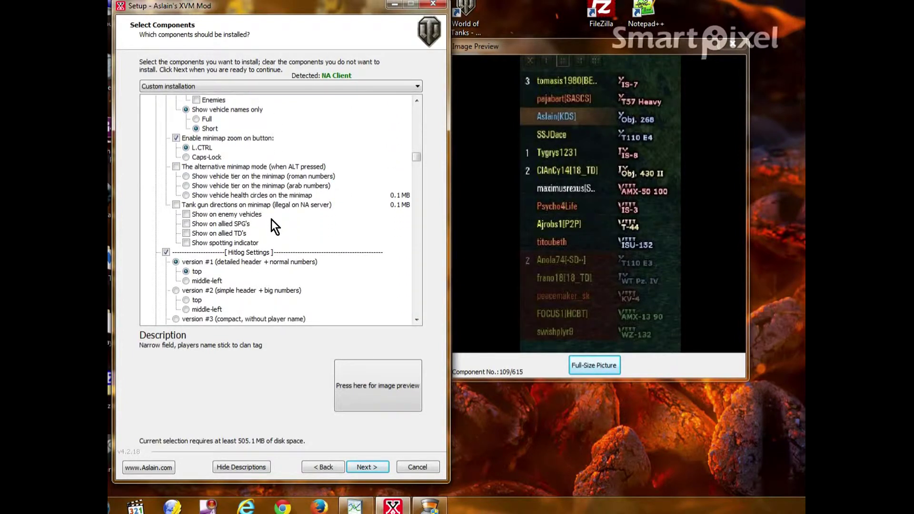
Review the Hitlog Settings and check the number of lines option 0 (header only)
{"action": "scroll", "coordinate": [271, 219], "scroll_direction": "down", "scroll_amount": 3}
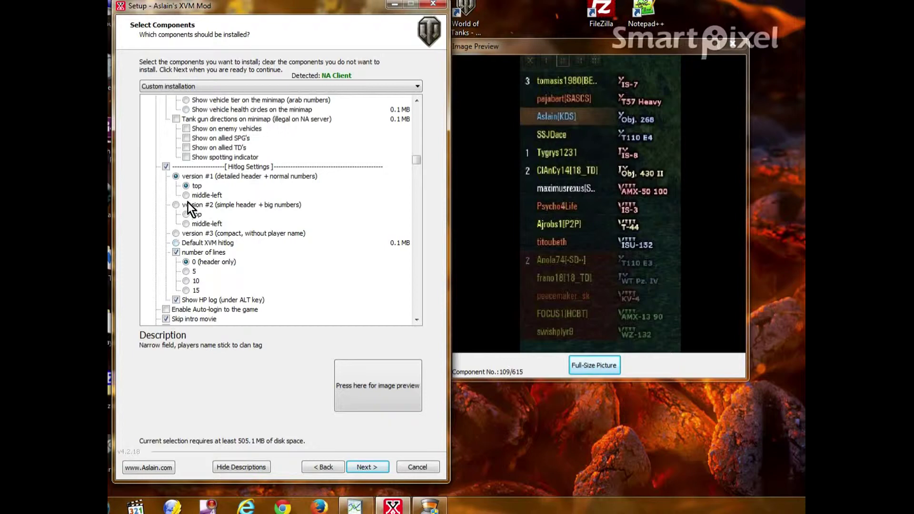
{"action": "left_click", "coordinate": [213, 263]}
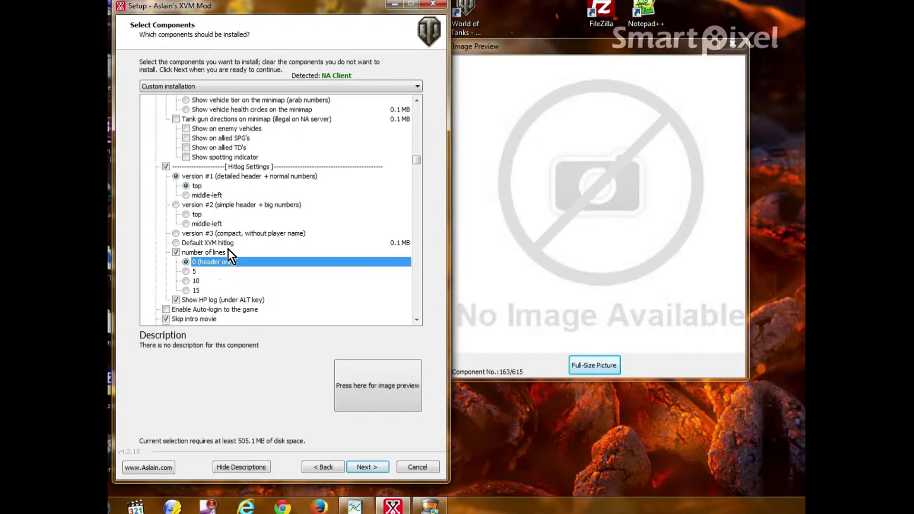
{"action": "scroll", "coordinate": [231, 247], "scroll_direction": "down", "scroll_amount": 2}
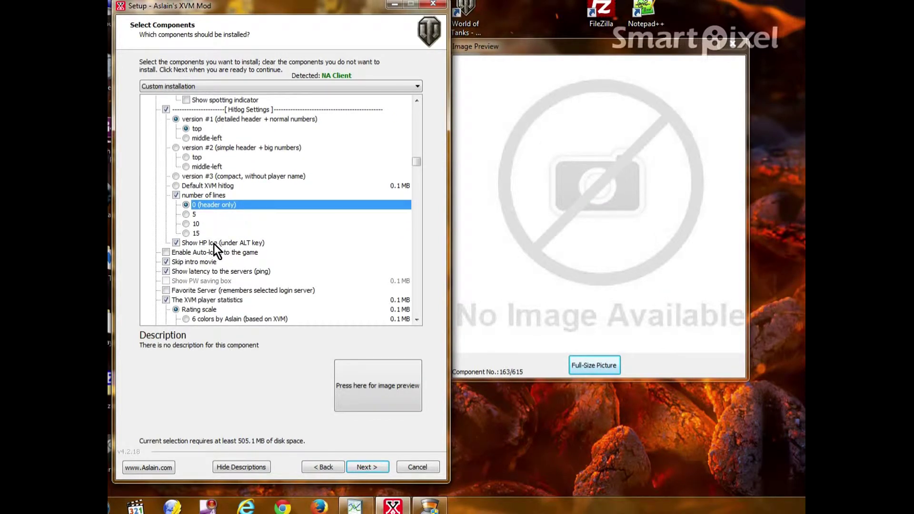
Review the login and XVM player statistics options and check the rating scale 10 colors by WotLabs.net (with 2 red colors)
{"action": "scroll", "coordinate": [298, 247], "scroll_direction": "down", "scroll_amount": 2}
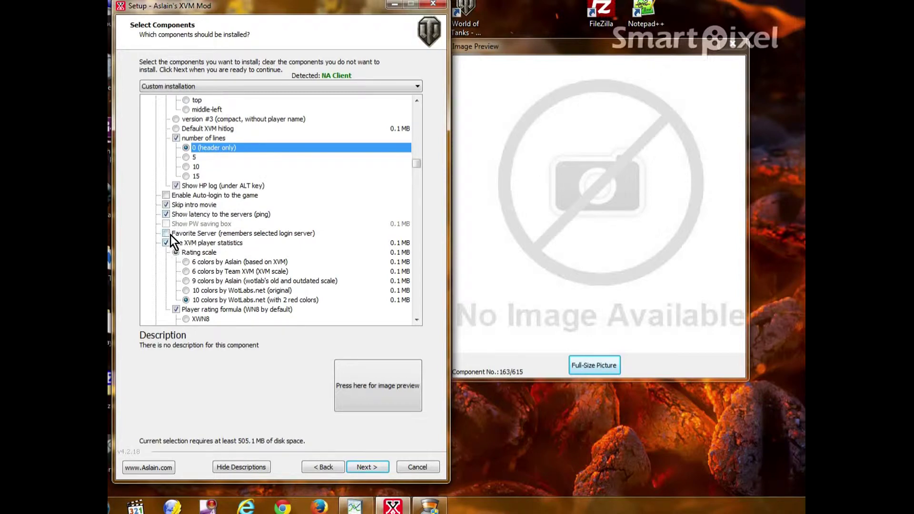
{"action": "scroll", "coordinate": [262, 218], "scroll_direction": "down", "scroll_amount": 2}
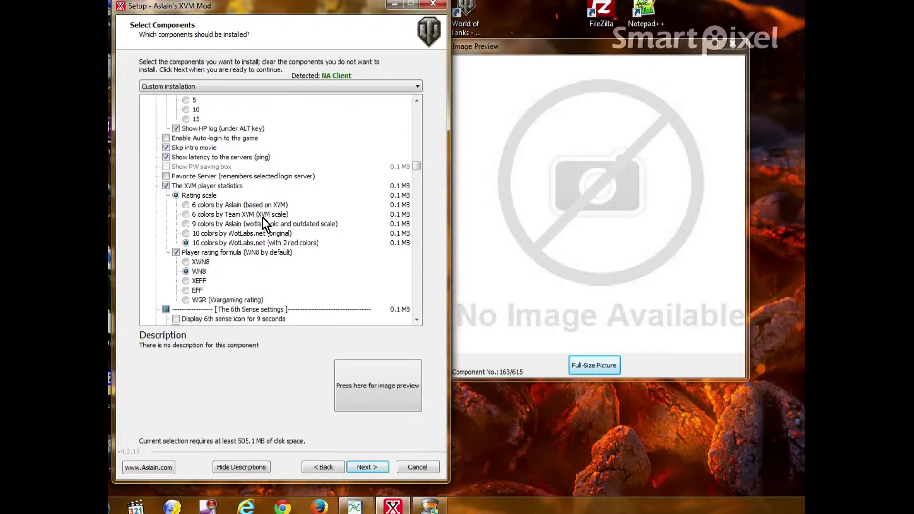
{"action": "left_click", "coordinate": [195, 244]}
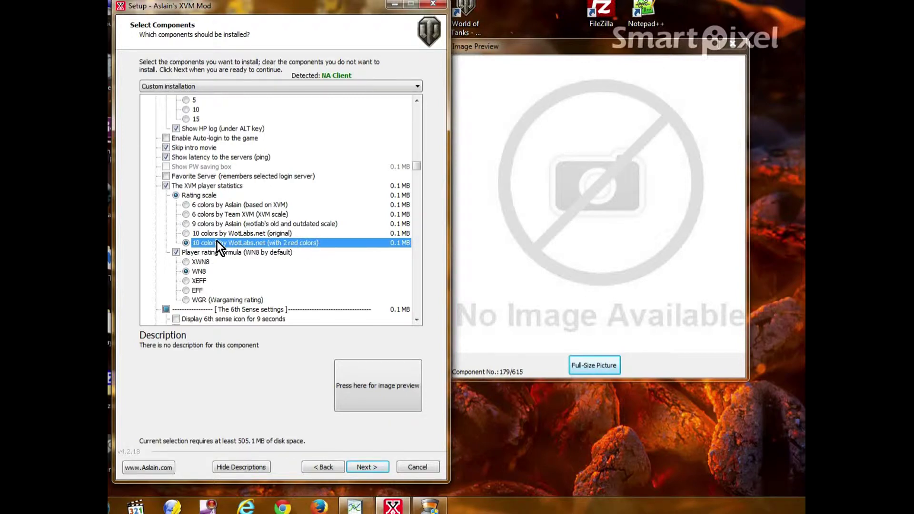
Check the description of the WN8 player rating formula selected under the XVM player statistics
{"action": "scroll", "coordinate": [216, 241], "scroll_direction": "down", "scroll_amount": 1}
{"action": "scroll", "coordinate": [216, 241], "scroll_direction": "down", "scroll_amount": 1}
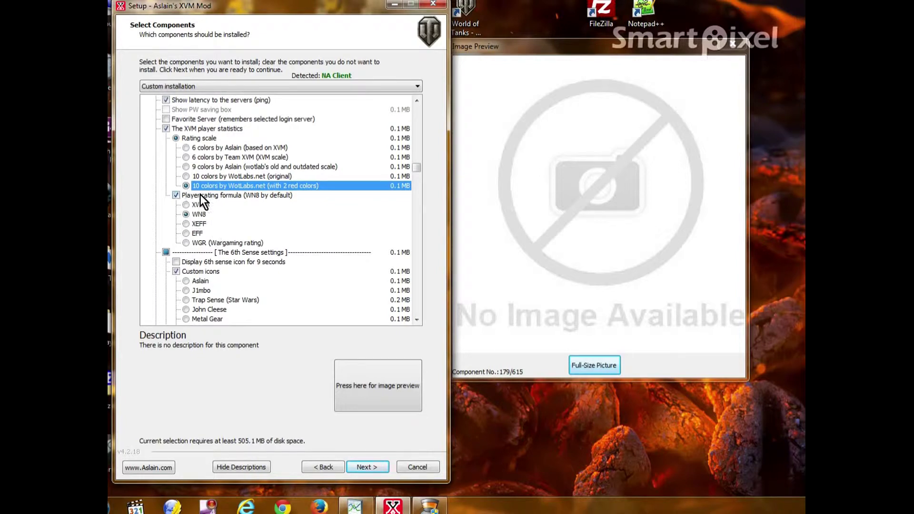
{"action": "left_click", "coordinate": [199, 216]}
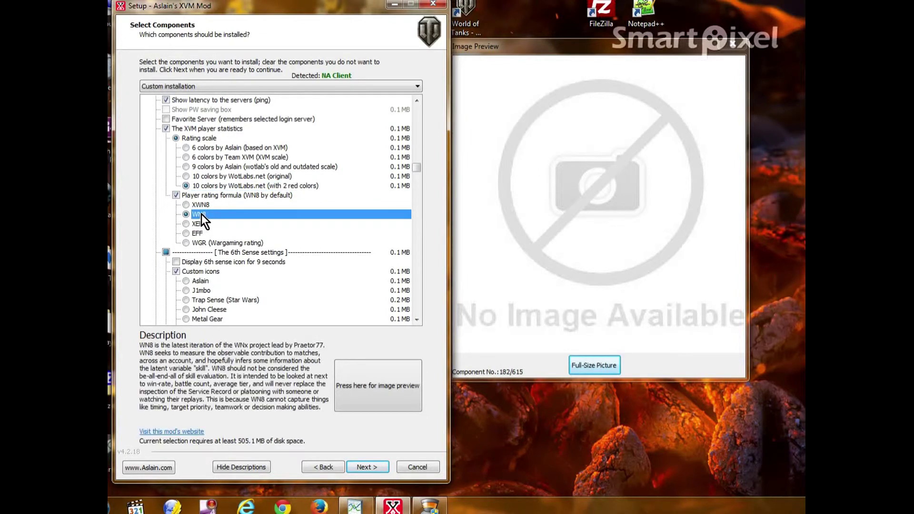
Preview the Sauron custom icon in the 6th Sense settings and review the sound alert options
{"action": "scroll", "coordinate": [265, 221], "scroll_direction": "down", "scroll_amount": 4}
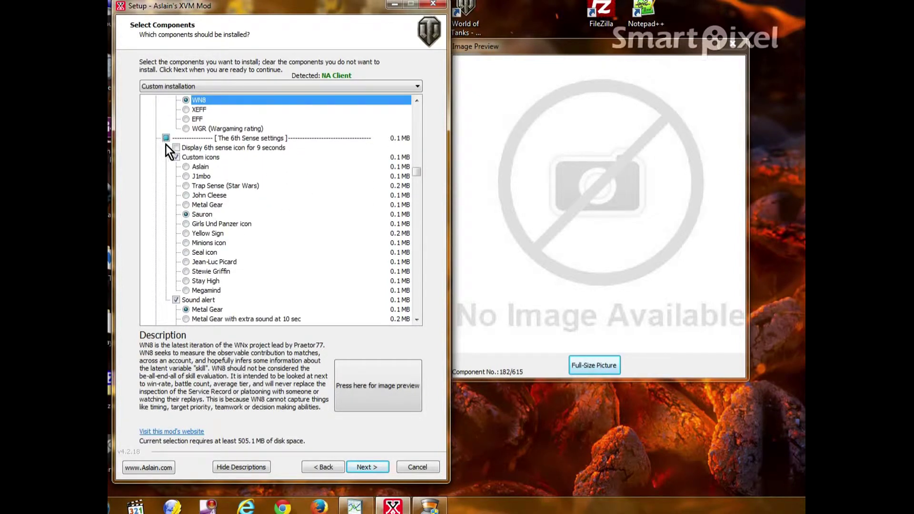
{"action": "left_click", "coordinate": [204, 214]}
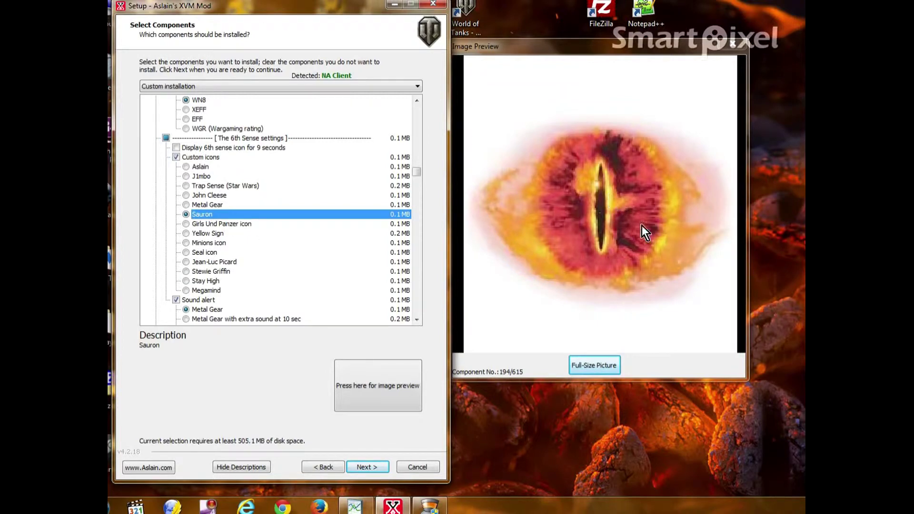
{"action": "scroll", "coordinate": [345, 226], "scroll_direction": "down", "scroll_amount": 2}
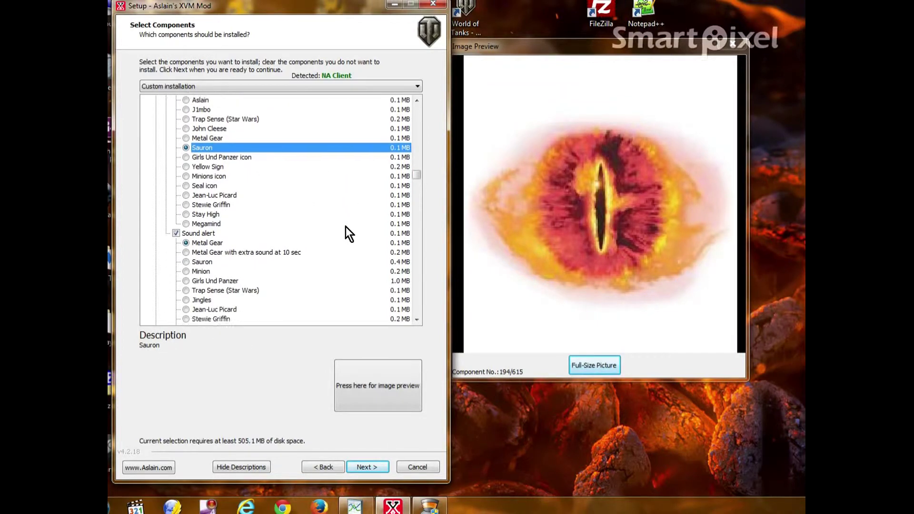
{"action": "scroll", "coordinate": [346, 227], "scroll_direction": "down", "scroll_amount": 3}
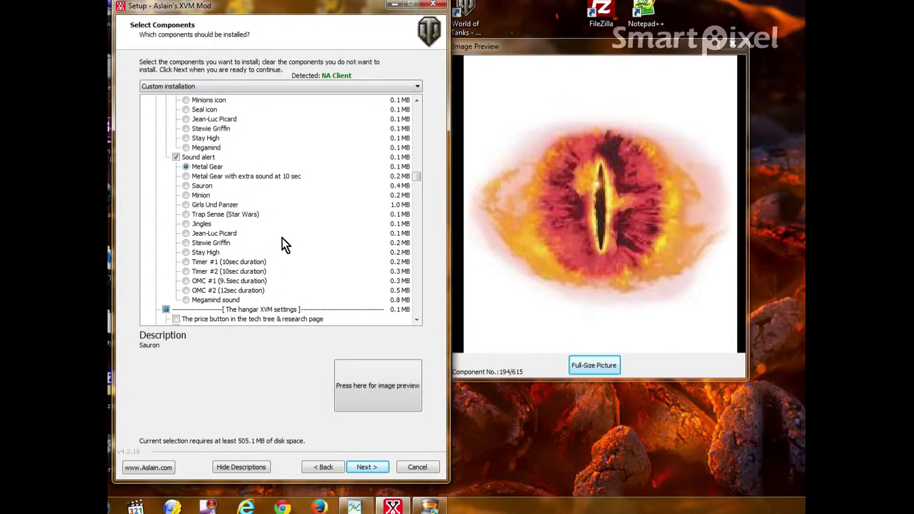
Review the hangar XVM settings and preview the advanced carousel info option that includes WN8 expected tank damage
{"action": "scroll", "coordinate": [282, 238], "scroll_direction": "down", "scroll_amount": 4}
{"action": "scroll", "coordinate": [283, 237], "scroll_direction": "down", "scroll_amount": 2}
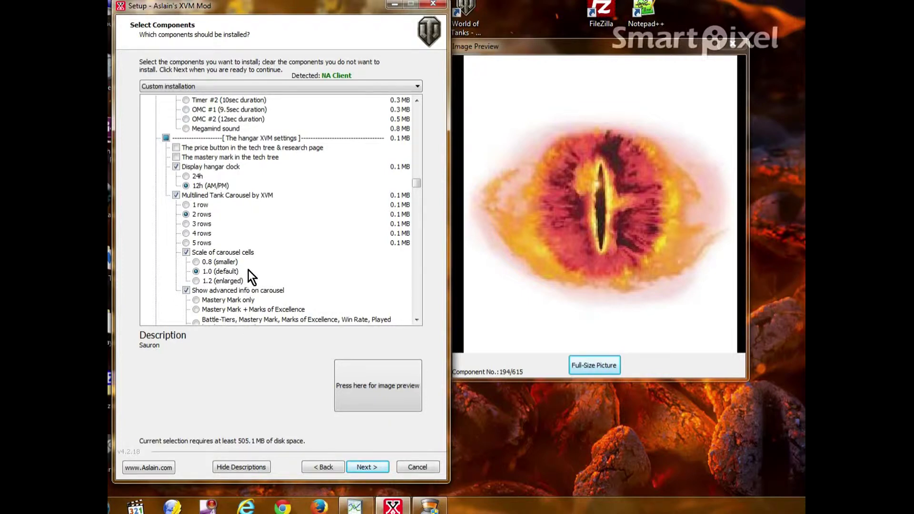
{"action": "scroll", "coordinate": [238, 274], "scroll_direction": "down", "scroll_amount": 4}
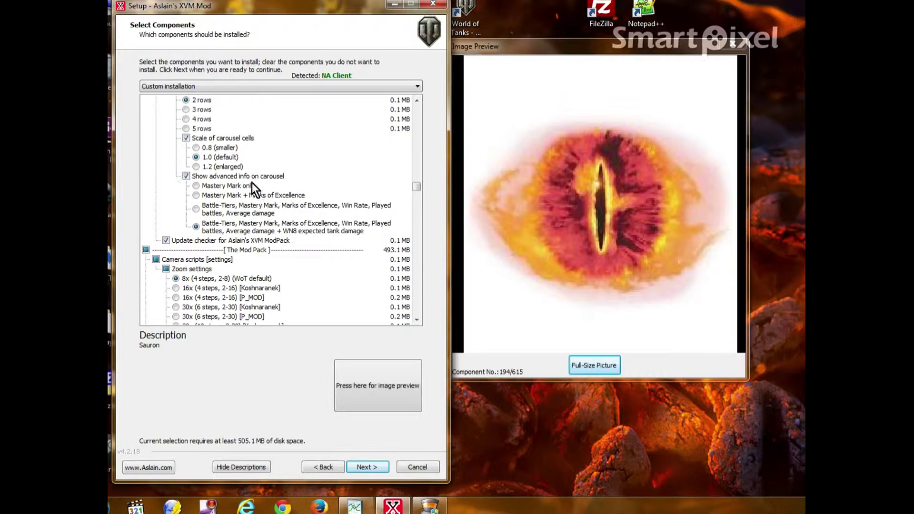
{"action": "left_click", "coordinate": [205, 230]}
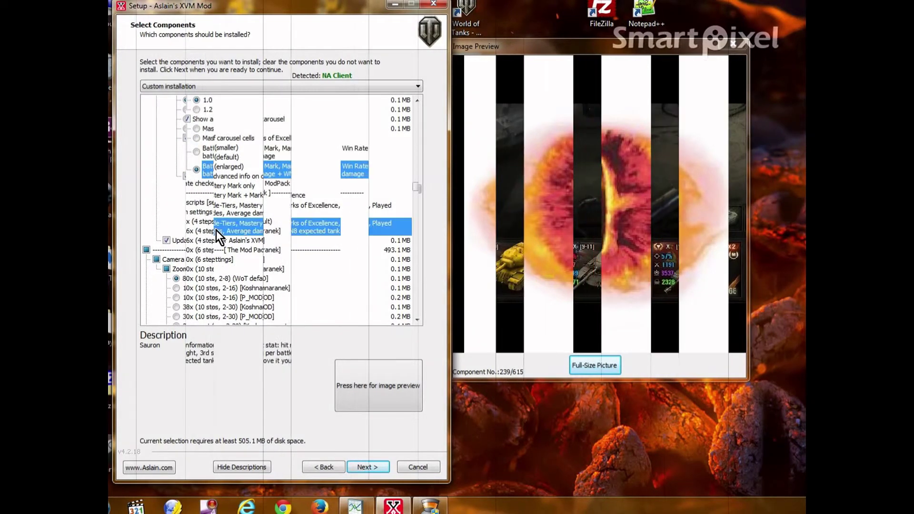
Check the camera zoom settings for 8x (4 steps, 2-8) (WoT default) and the 100m away max zoom-out range
{"action": "scroll", "coordinate": [216, 230], "scroll_direction": "down", "scroll_amount": 2}
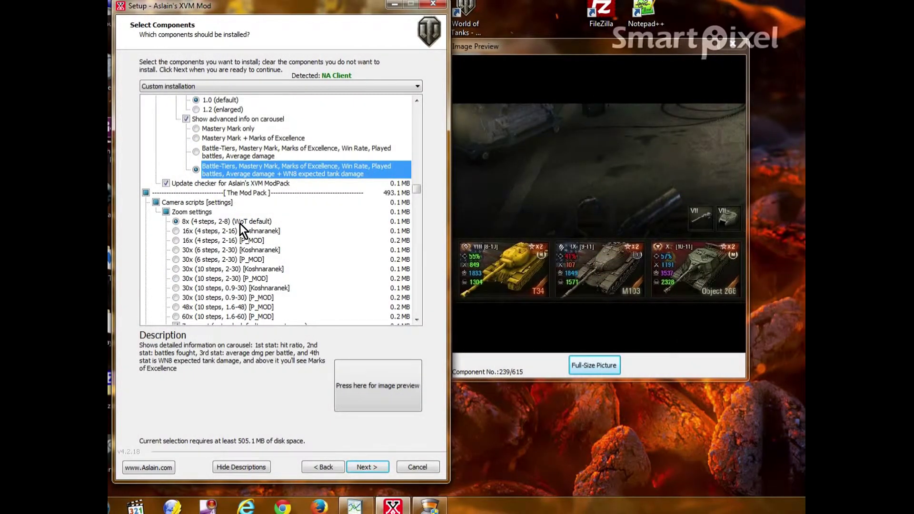
{"action": "scroll", "coordinate": [236, 286], "scroll_direction": "down", "scroll_amount": 1}
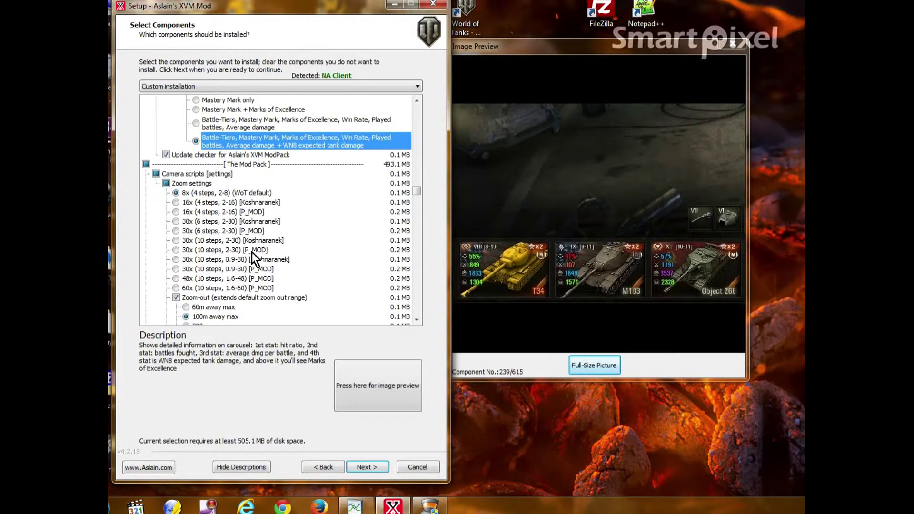
{"action": "scroll", "coordinate": [252, 253], "scroll_direction": "down", "scroll_amount": 1}
{"action": "left_click", "coordinate": [240, 158]}
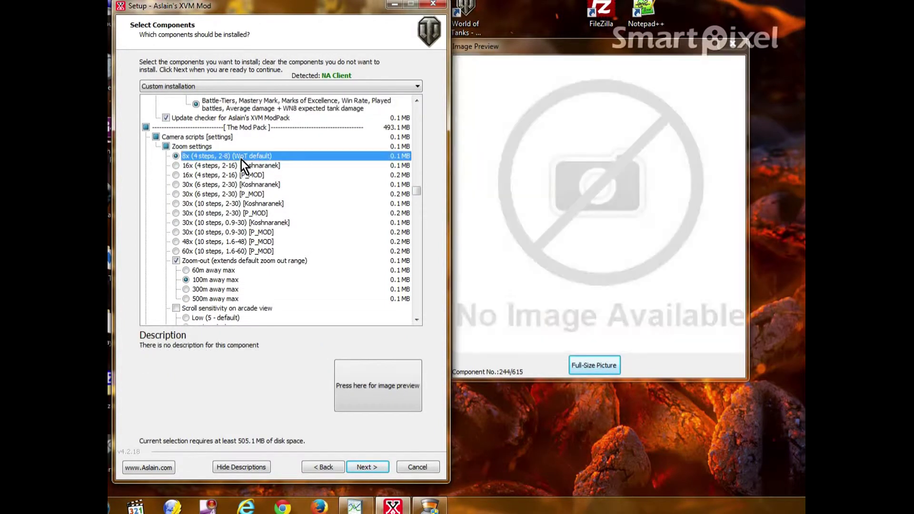
{"action": "scroll", "coordinate": [279, 300], "scroll_direction": "down", "scroll_amount": 1}
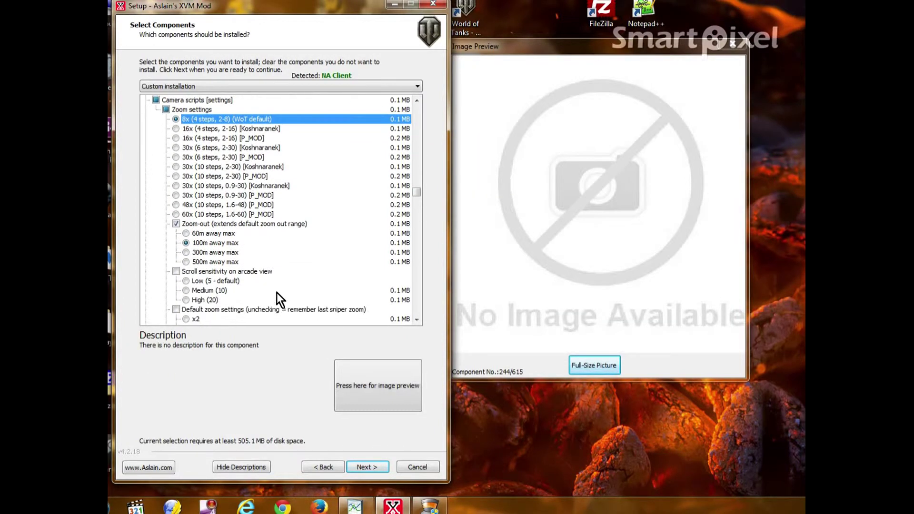
{"action": "left_click", "coordinate": [220, 244]}
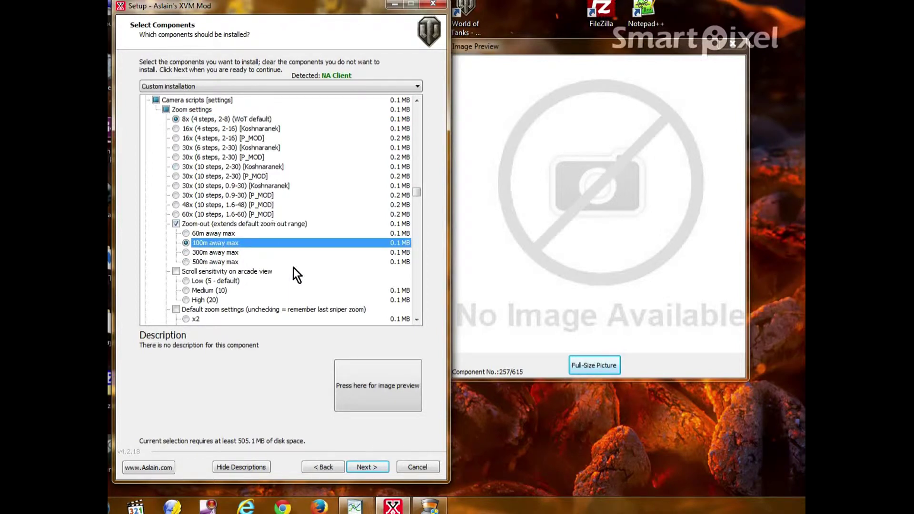
Preview the Colored messages by YasenKrasen chat mod and leave it enabled with English as its language
{"action": "scroll", "coordinate": [309, 271], "scroll_direction": "down", "scroll_amount": 3}
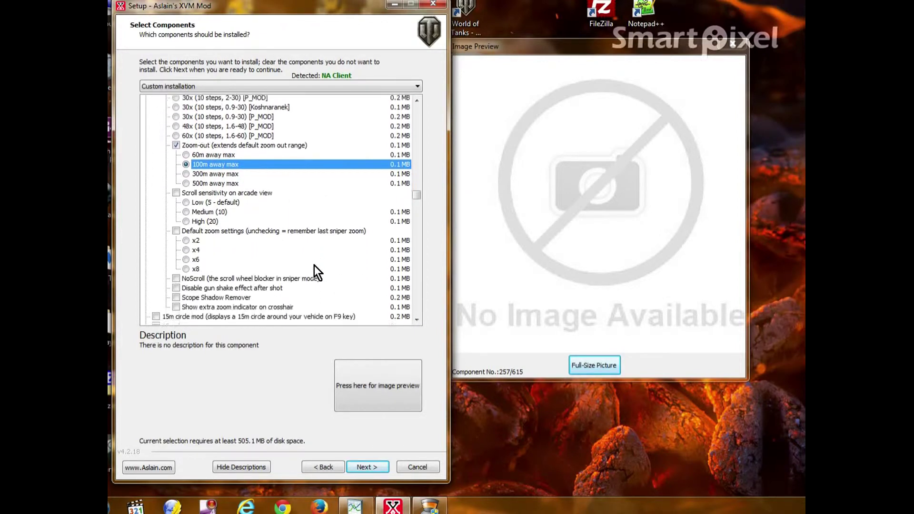
{"action": "scroll", "coordinate": [318, 272], "scroll_direction": "down", "scroll_amount": 1}
{"action": "scroll", "coordinate": [314, 271], "scroll_direction": "down", "scroll_amount": 5}
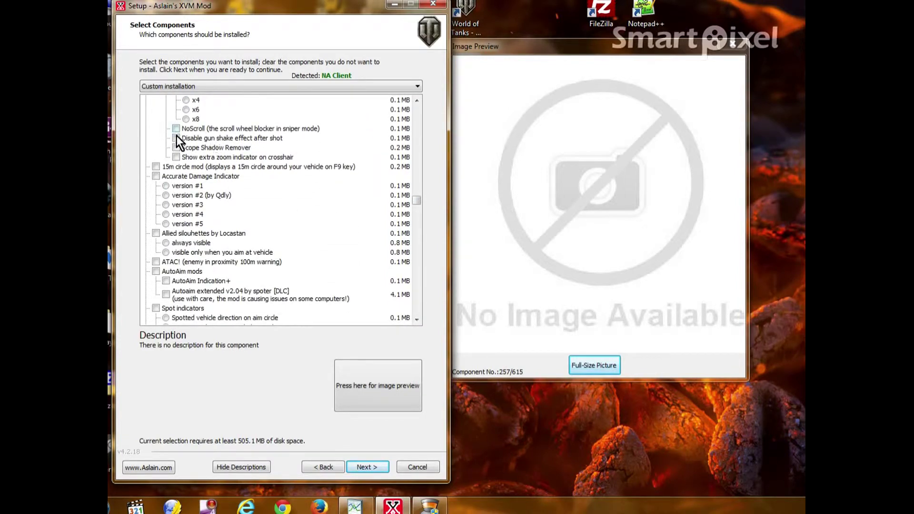
{"action": "scroll", "coordinate": [229, 227], "scroll_direction": "down", "scroll_amount": 4}
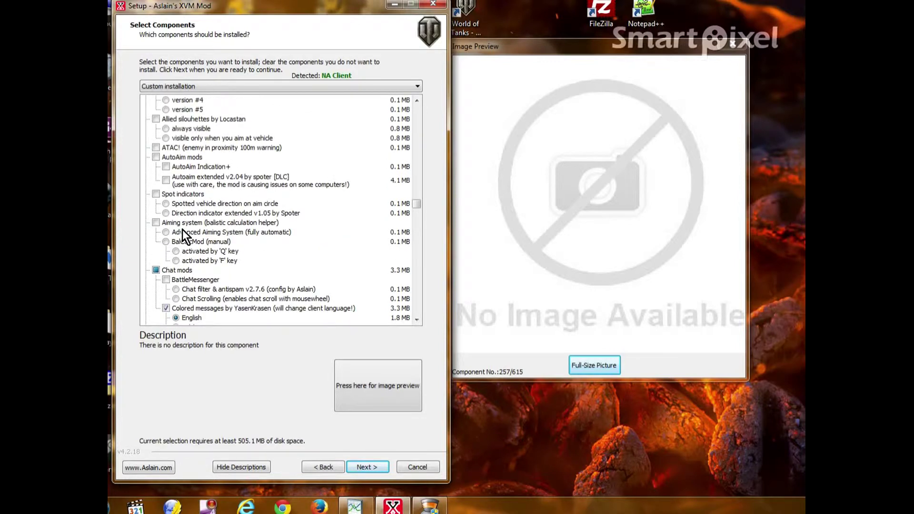
{"action": "scroll", "coordinate": [309, 240], "scroll_direction": "down", "scroll_amount": 2}
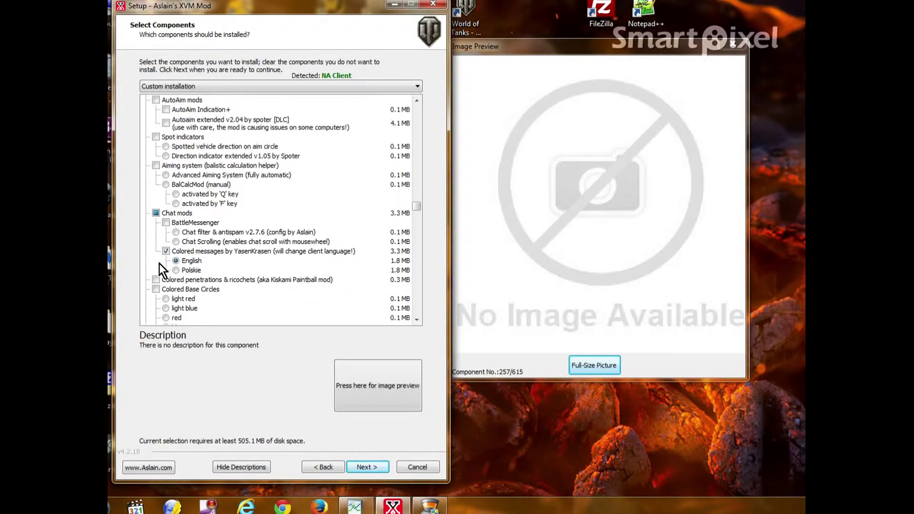
{"action": "left_click", "coordinate": [198, 249]}
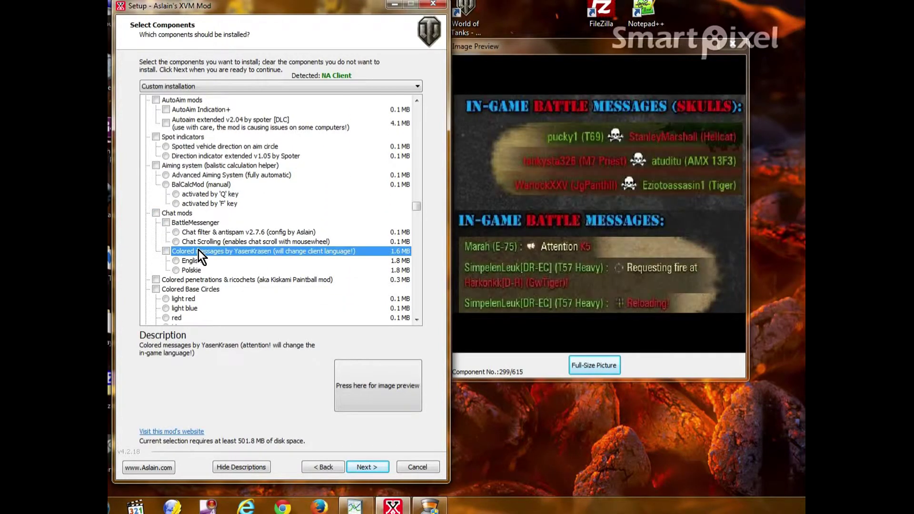
{"action": "left_click", "coordinate": [166, 251]}
Review the Crosshair mods, from the custom crosshairs and ServerCross to the info panel and gun constraints
{"action": "scroll", "coordinate": [283, 264], "scroll_direction": "down", "scroll_amount": 6}
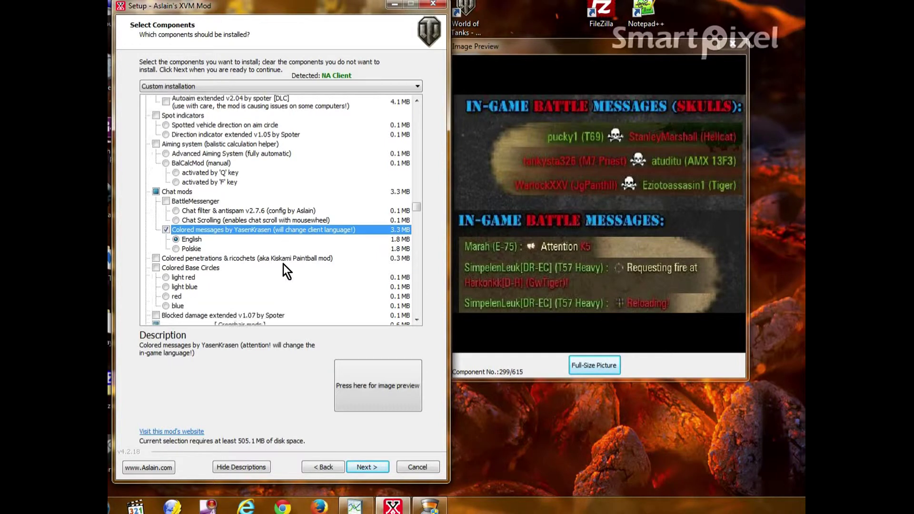
{"action": "scroll", "coordinate": [287, 255], "scroll_direction": "down", "scroll_amount": 1}
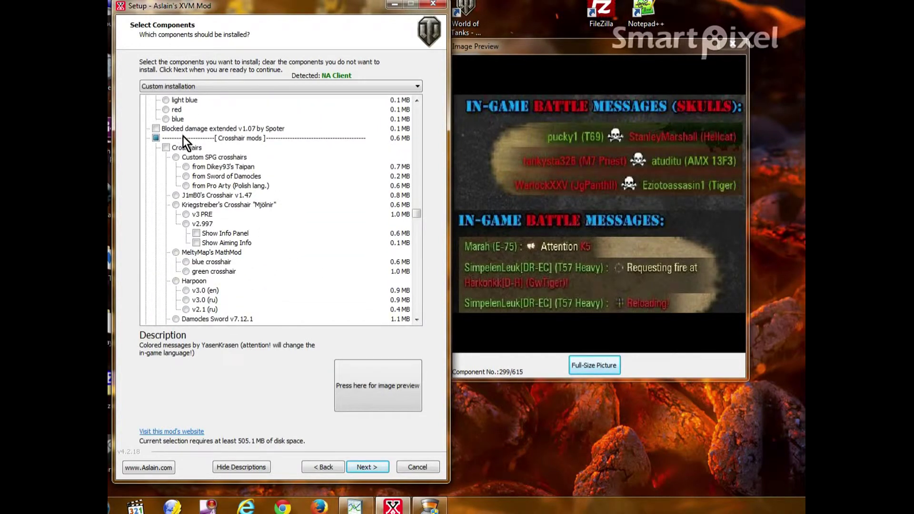
{"action": "scroll", "coordinate": [245, 267], "scroll_direction": "down", "scroll_amount": 6}
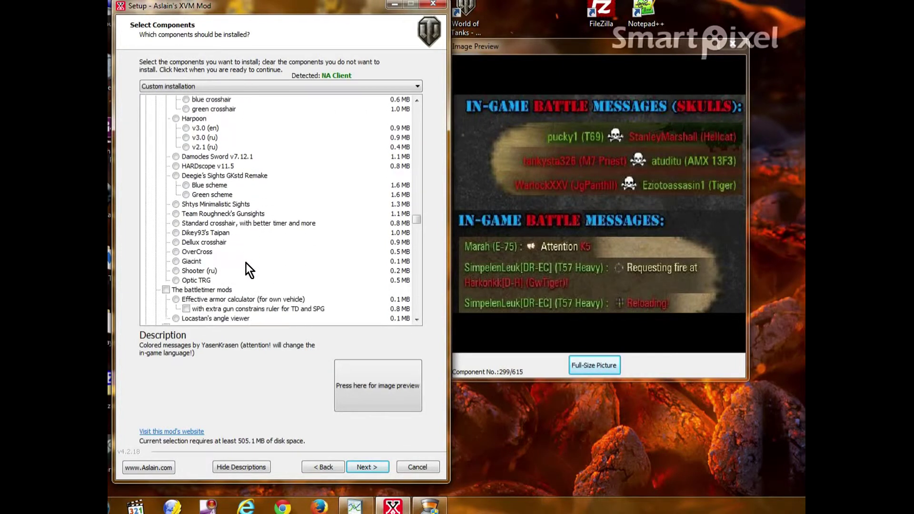
{"action": "scroll", "coordinate": [245, 262], "scroll_direction": "down", "scroll_amount": 2}
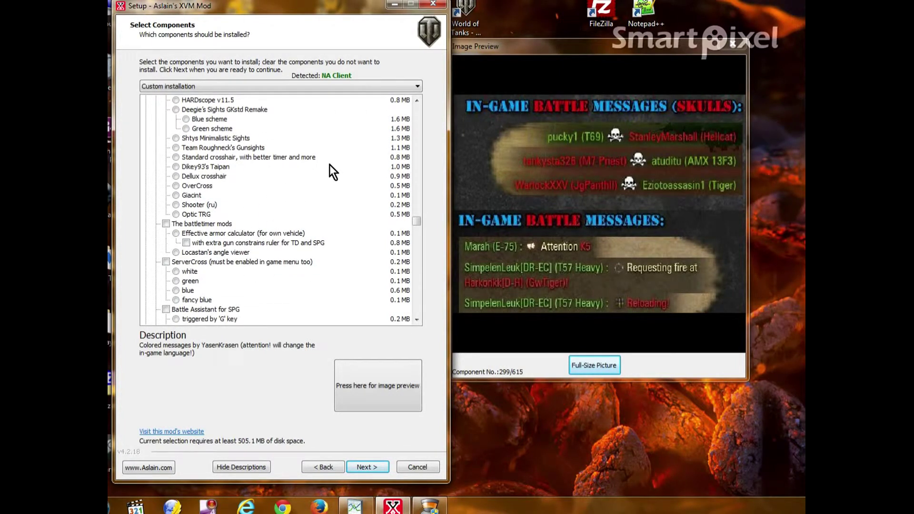
{"action": "scroll", "coordinate": [359, 219], "scroll_direction": "down", "scroll_amount": 6}
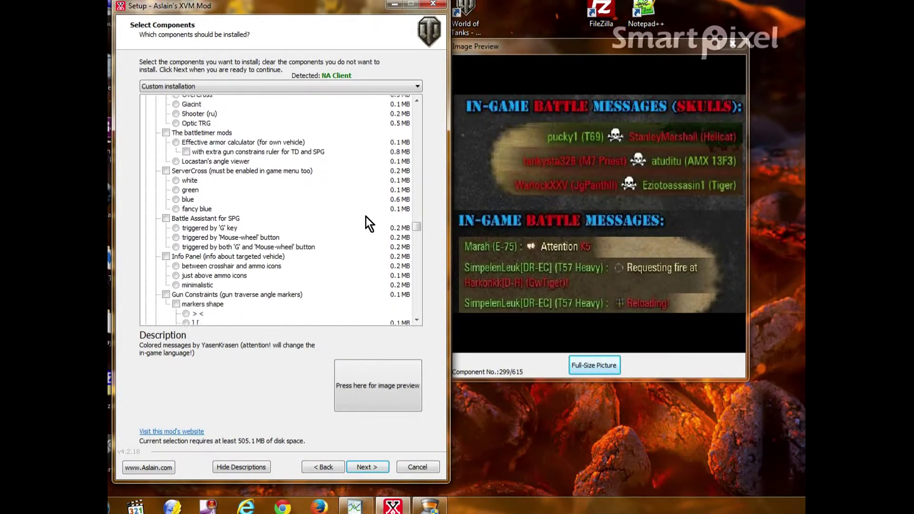
{"action": "scroll", "coordinate": [368, 222], "scroll_direction": "down", "scroll_amount": 3}
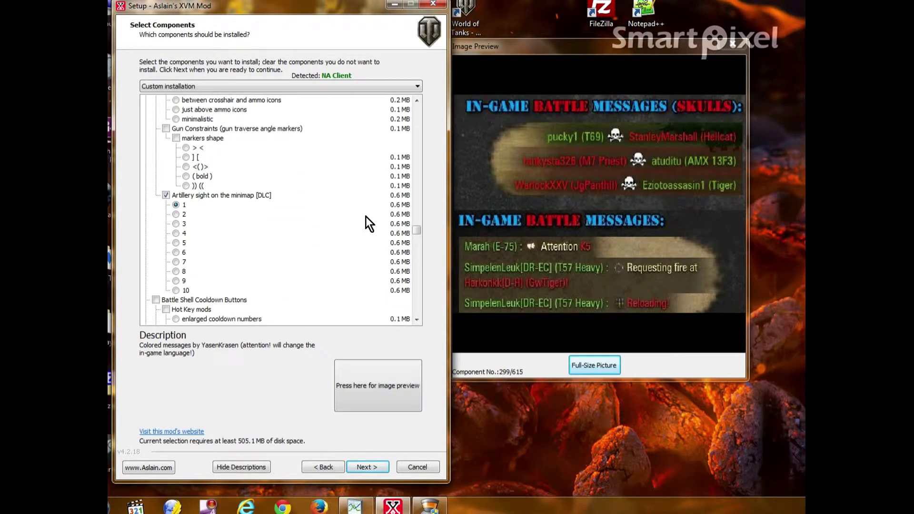
Preview the ten artillery sight styles for the minimap and enable the mod with style 1
{"action": "left_click", "coordinate": [201, 196]}
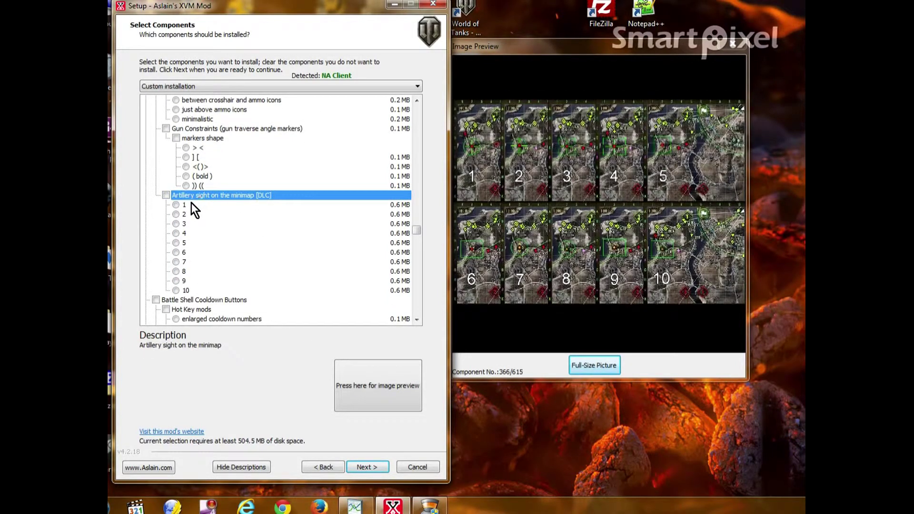
{"action": "left_click", "coordinate": [191, 204]}
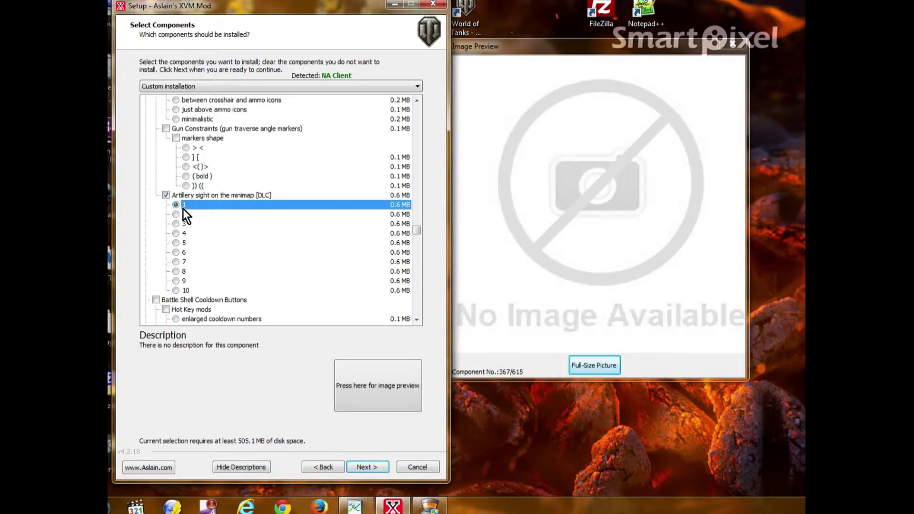
{"action": "left_click", "coordinate": [189, 192]}
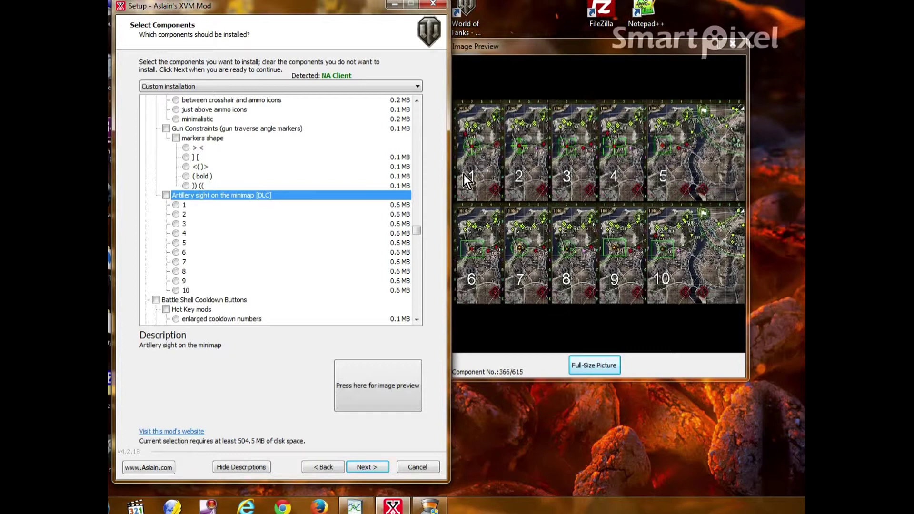
{"action": "left_click", "coordinate": [166, 195]}
{"action": "left_click", "coordinate": [194, 203]}
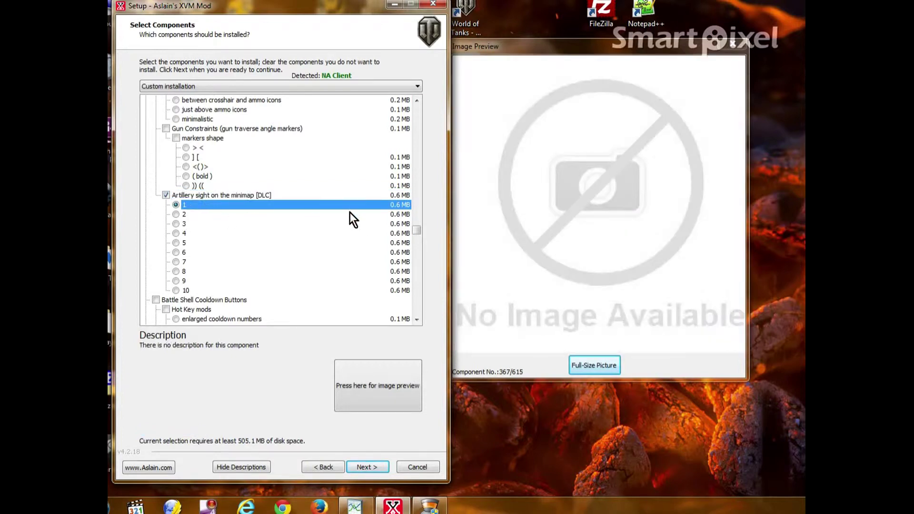
Preview the Minimal (expD) variant selected for Multi Hit Log v2.0
{"action": "scroll", "coordinate": [349, 212], "scroll_direction": "down", "scroll_amount": 4}
{"action": "scroll", "coordinate": [353, 219], "scroll_direction": "down", "scroll_amount": 3}
{"action": "scroll", "coordinate": [353, 219], "scroll_direction": "down", "scroll_amount": 1}
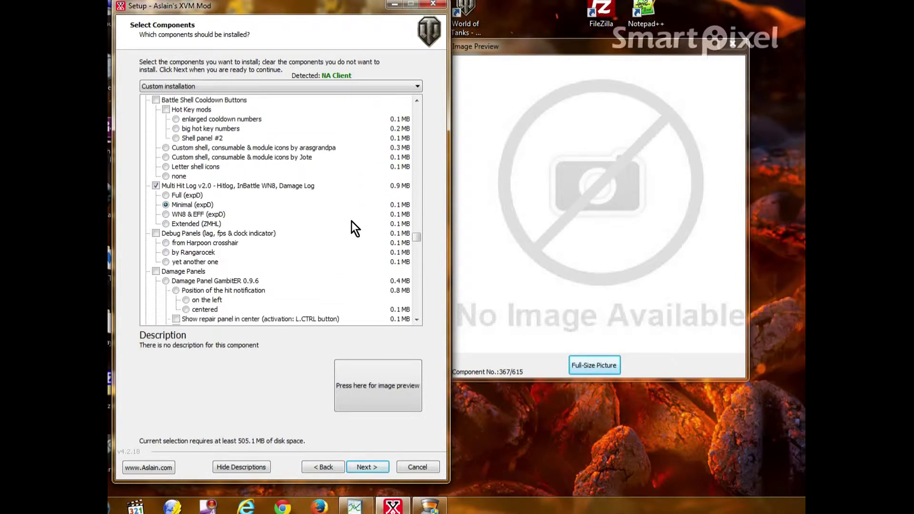
{"action": "left_click", "coordinate": [177, 204]}
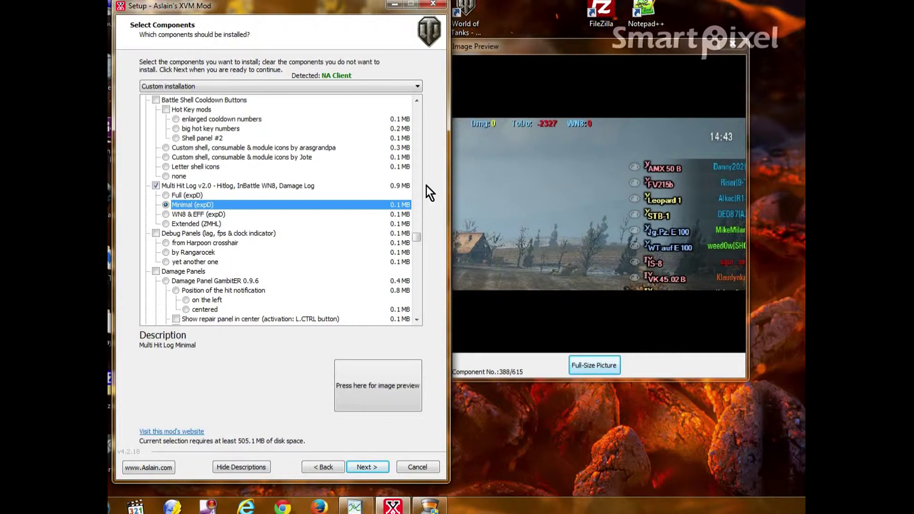
Preview the GOLD ammo visibility mod and set its colors to Silver (apcr) - Blue (heat)
{"action": "scroll", "coordinate": [267, 228], "scroll_direction": "down", "scroll_amount": 4}
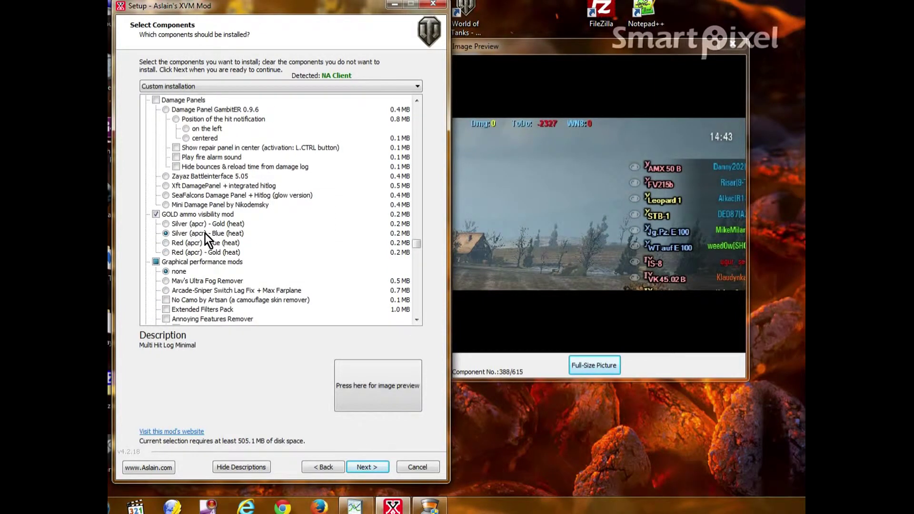
{"action": "left_click", "coordinate": [205, 232]}
{"action": "left_click", "coordinate": [207, 214]}
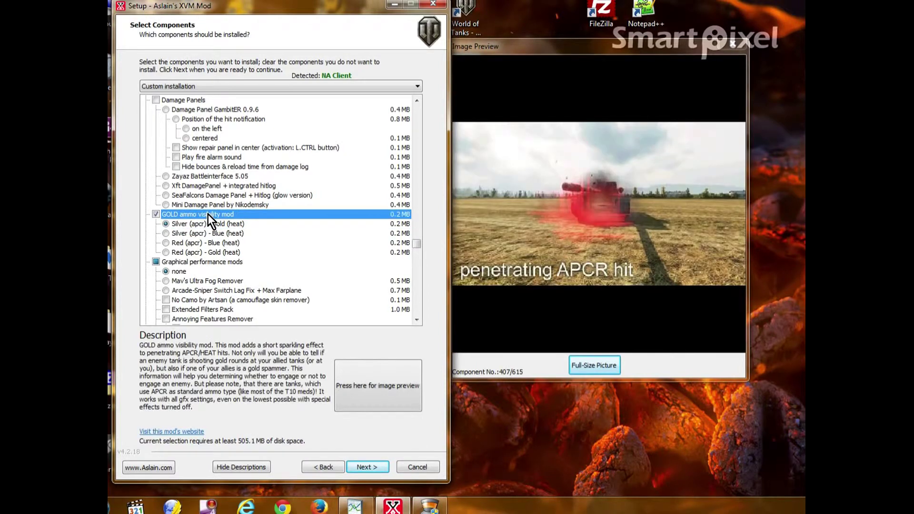
{"action": "left_click", "coordinate": [204, 233]}
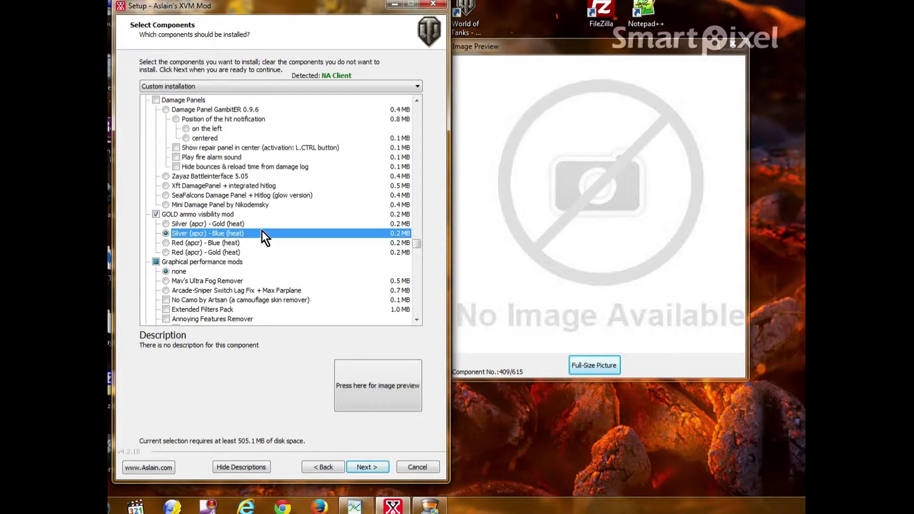
{"action": "scroll", "coordinate": [264, 233], "scroll_direction": "down", "scroll_amount": 3}
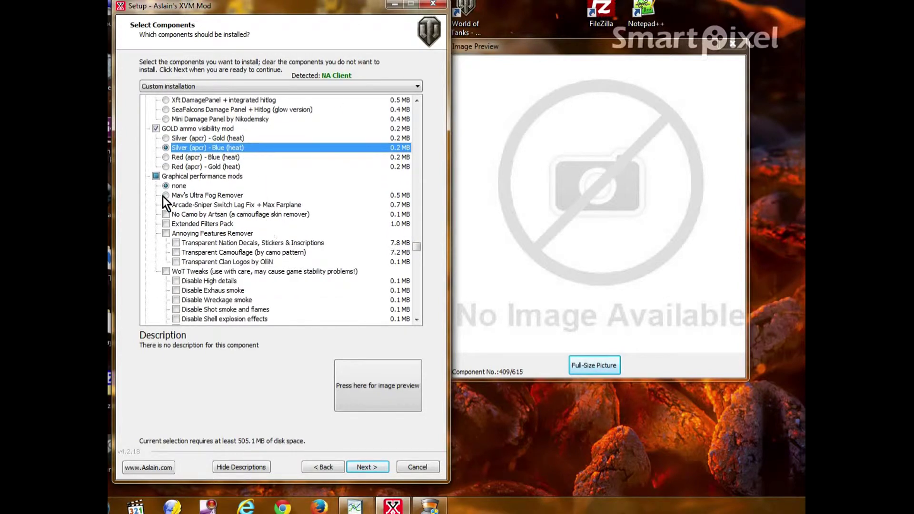
Review the Radial Menu option Vanilla WoT commands + reload on 'C' key and Safe Shot's Block shooting at wrecks & allies for 2s
{"action": "scroll", "coordinate": [302, 210], "scroll_direction": "down", "scroll_amount": 7}
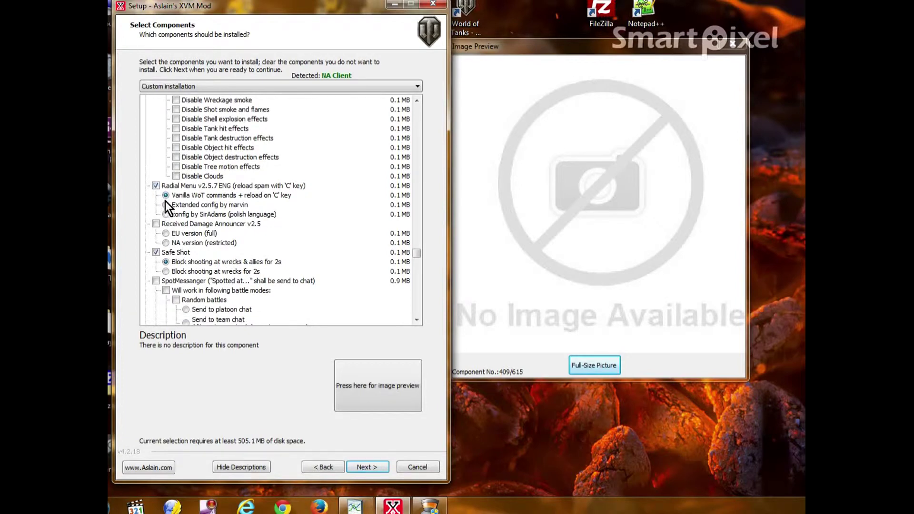
{"action": "left_click", "coordinate": [201, 195]}
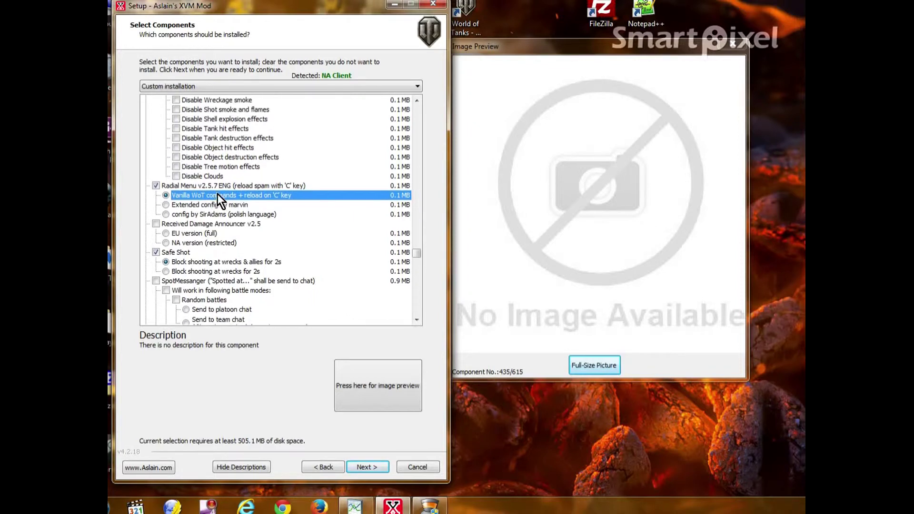
{"action": "scroll", "coordinate": [228, 220], "scroll_direction": "down", "scroll_amount": 2}
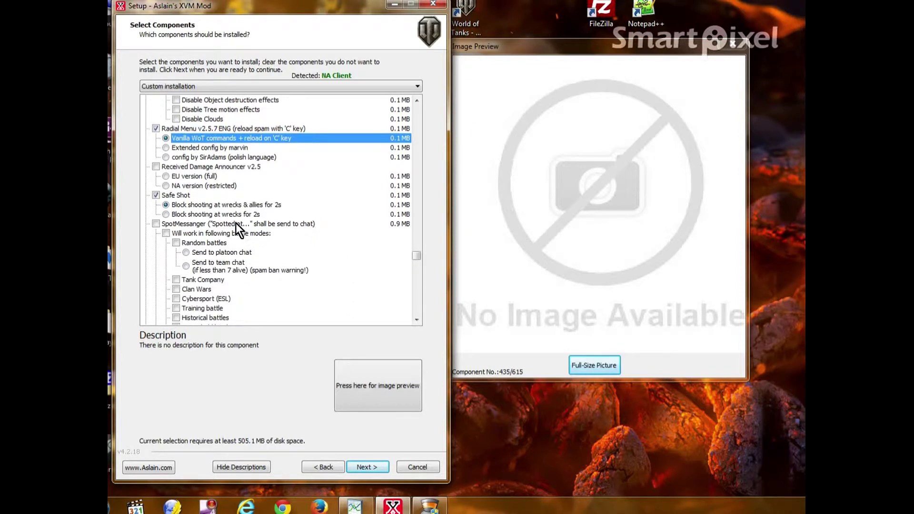
{"action": "left_click", "coordinate": [181, 205]}
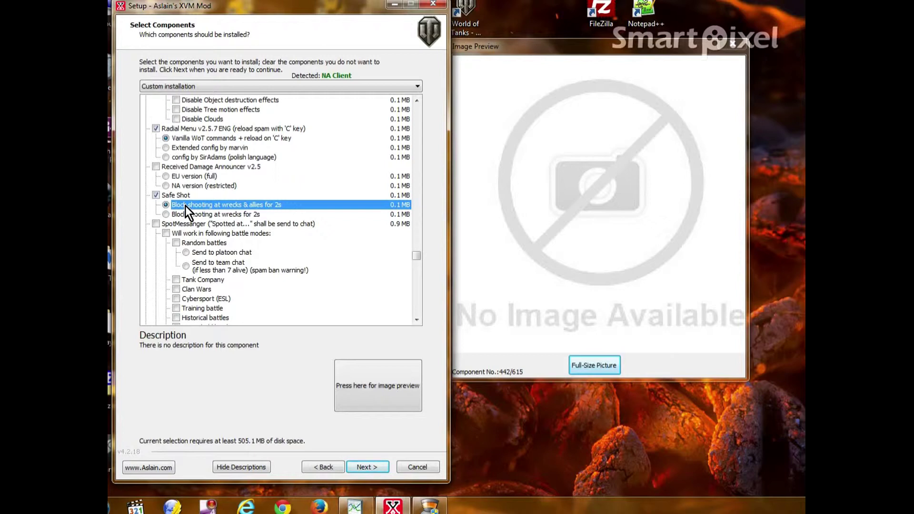
Compare the two Team HP Pool Bar styles and select style by Armagomen
{"action": "scroll", "coordinate": [192, 203], "scroll_direction": "down", "scroll_amount": 5}
{"action": "scroll", "coordinate": [257, 200], "scroll_direction": "down", "scroll_amount": 1}
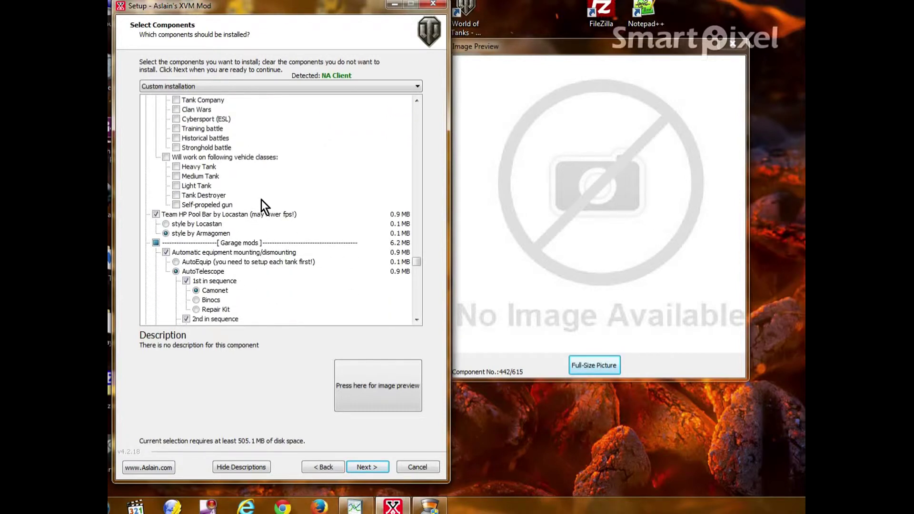
{"action": "left_click", "coordinate": [188, 237]}
{"action": "double_click", "coordinate": [208, 215]}
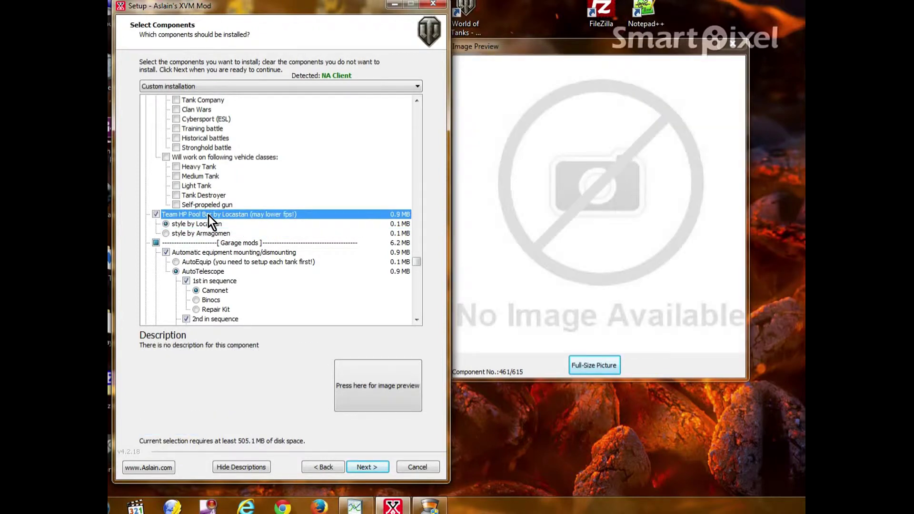
{"action": "left_click", "coordinate": [203, 226]}
{"action": "left_click", "coordinate": [204, 237]}
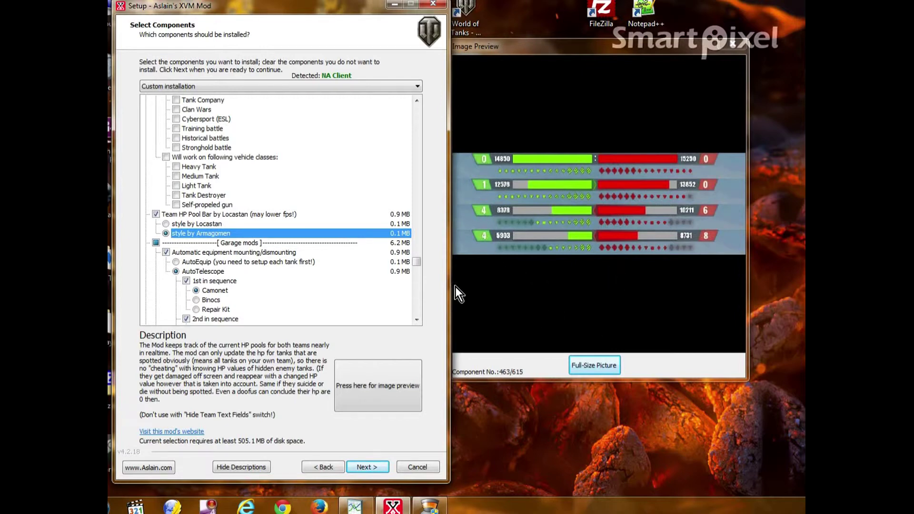
Preview the AutoTelescope equipment mod and the Female Tank Crews icons among the garage mods
{"action": "scroll", "coordinate": [302, 262], "scroll_direction": "down", "scroll_amount": 1}
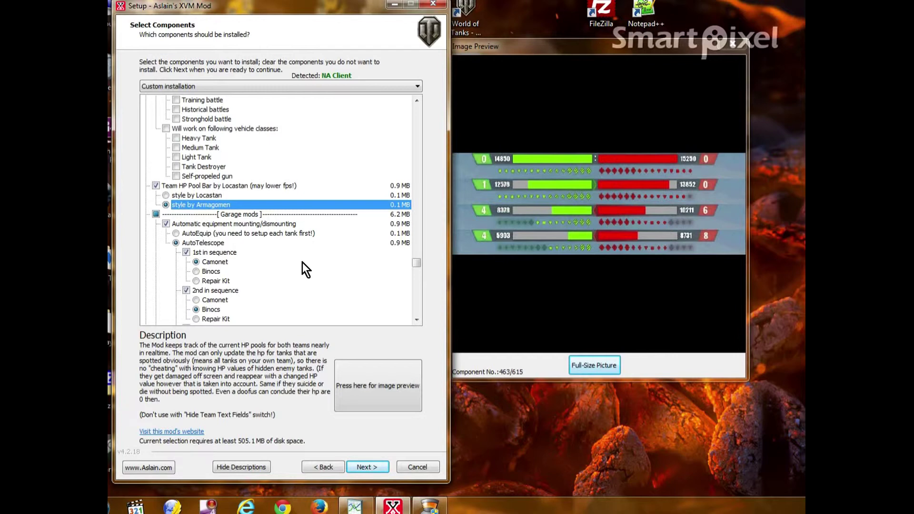
{"action": "scroll", "coordinate": [307, 262], "scroll_direction": "down", "scroll_amount": 3}
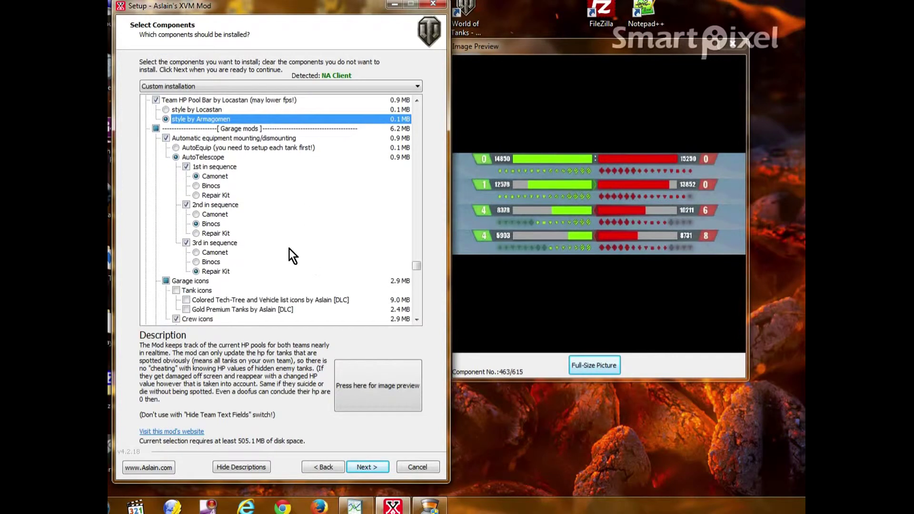
{"action": "left_click", "coordinate": [202, 158]}
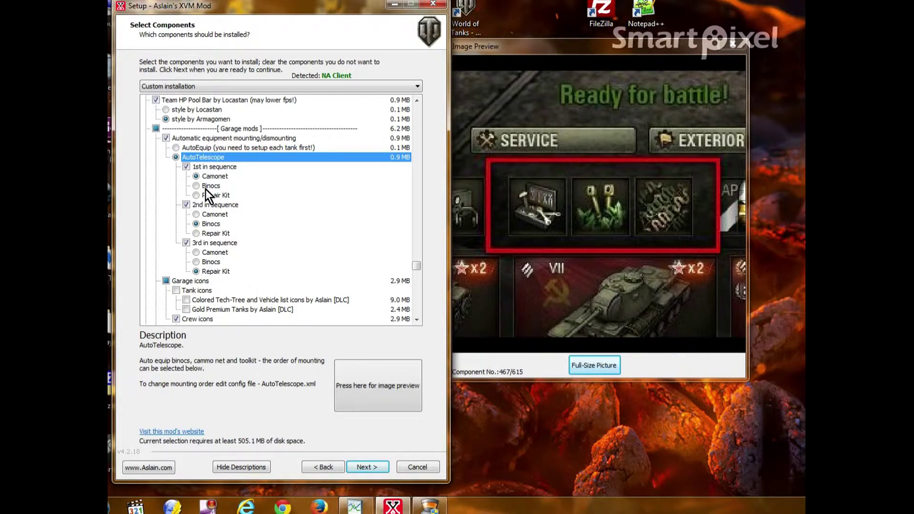
{"action": "scroll", "coordinate": [287, 227], "scroll_direction": "down", "scroll_amount": 1}
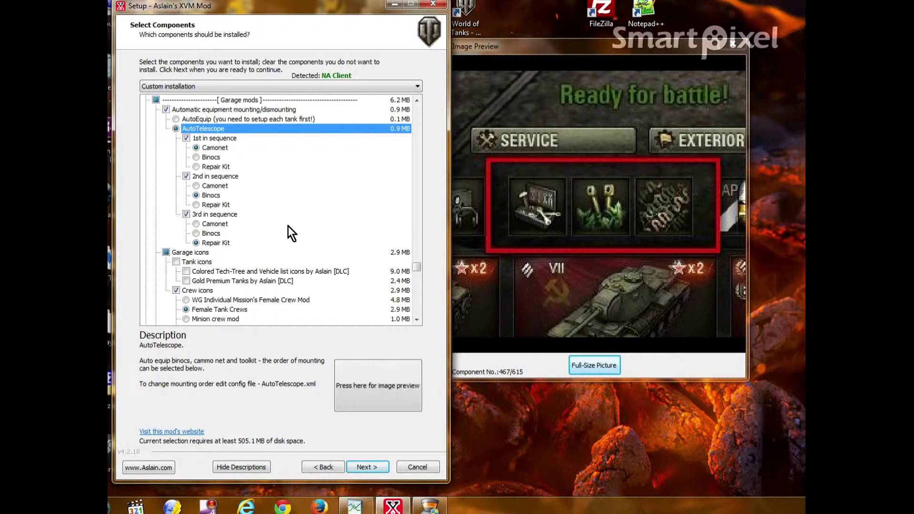
{"action": "scroll", "coordinate": [287, 228], "scroll_direction": "down", "scroll_amount": 4}
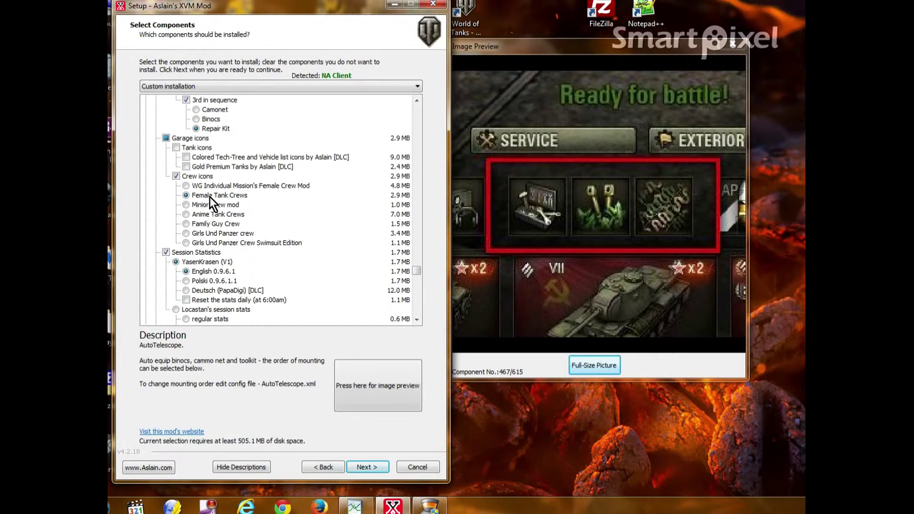
{"action": "left_click", "coordinate": [209, 196]}
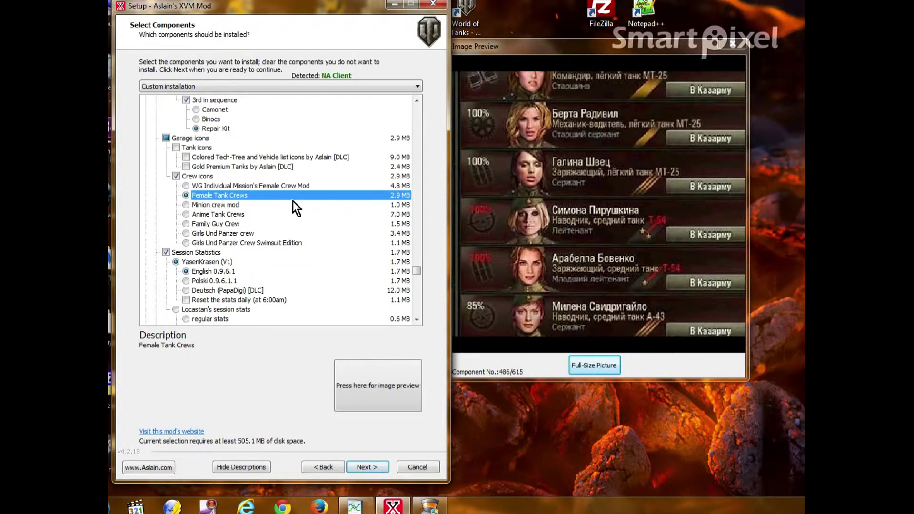
Preview the YasenKrasen (V1) session statistics with English 0.9.6.1 and turn off the daily stats reset
{"action": "scroll", "coordinate": [293, 201], "scroll_direction": "down", "scroll_amount": 3}
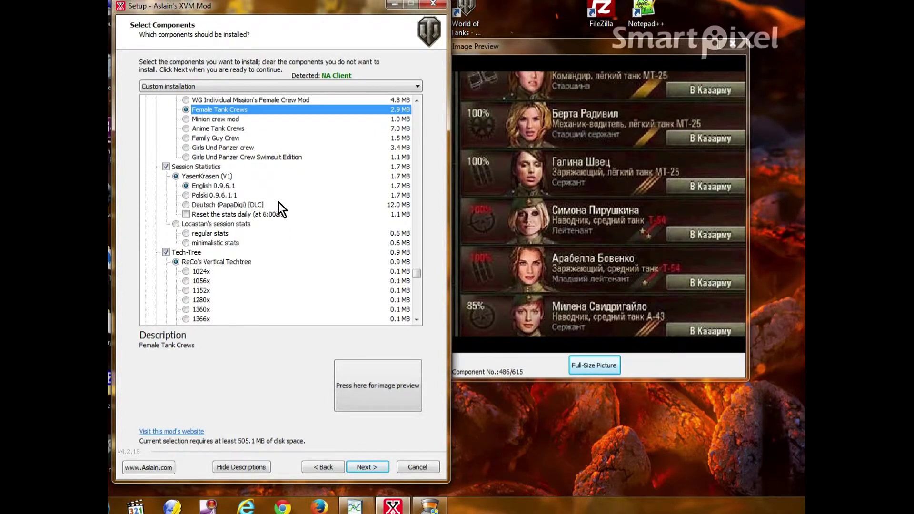
{"action": "left_click", "coordinate": [198, 188]}
{"action": "left_click", "coordinate": [197, 177]}
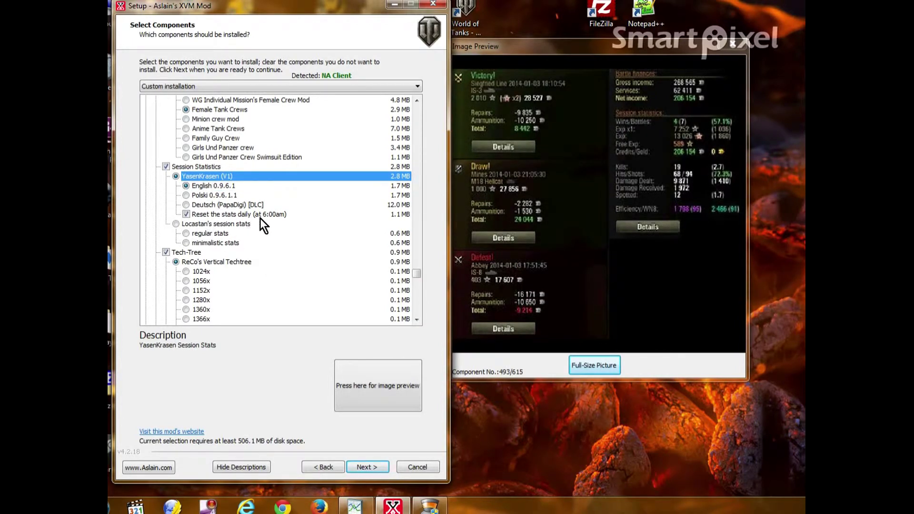
{"action": "left_click", "coordinate": [221, 187]}
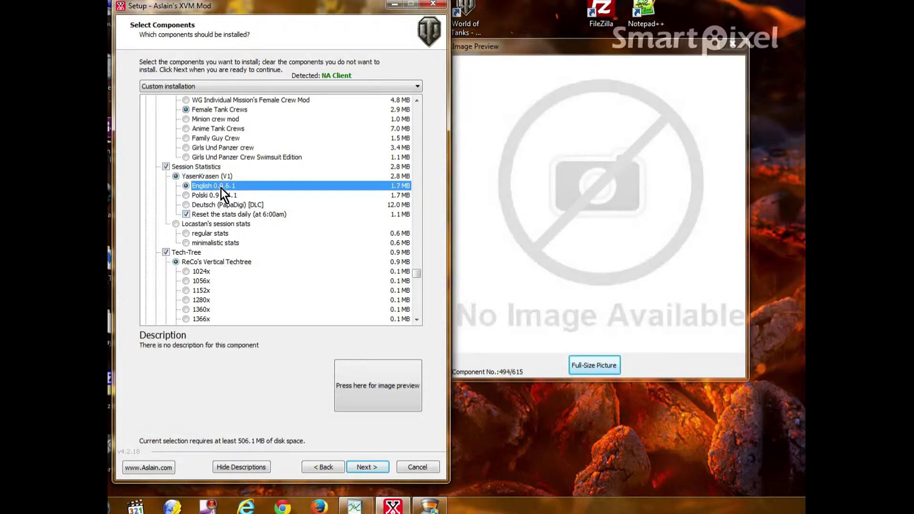
{"action": "left_click", "coordinate": [186, 215]}
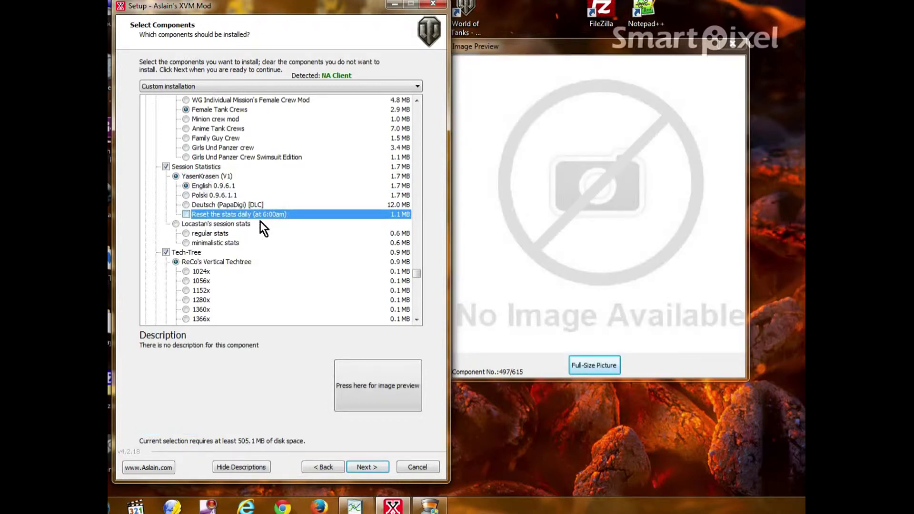
Review the resolution choices of ReCo's Vertical Techtree and highlight the 1600x option
{"action": "scroll", "coordinate": [274, 219], "scroll_direction": "down", "scroll_amount": 3}
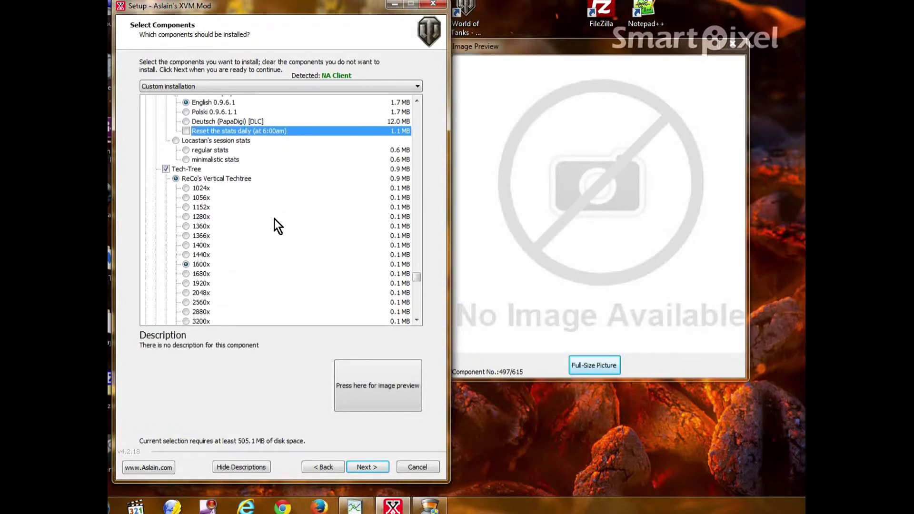
{"action": "scroll", "coordinate": [257, 236], "scroll_direction": "down", "scroll_amount": 1}
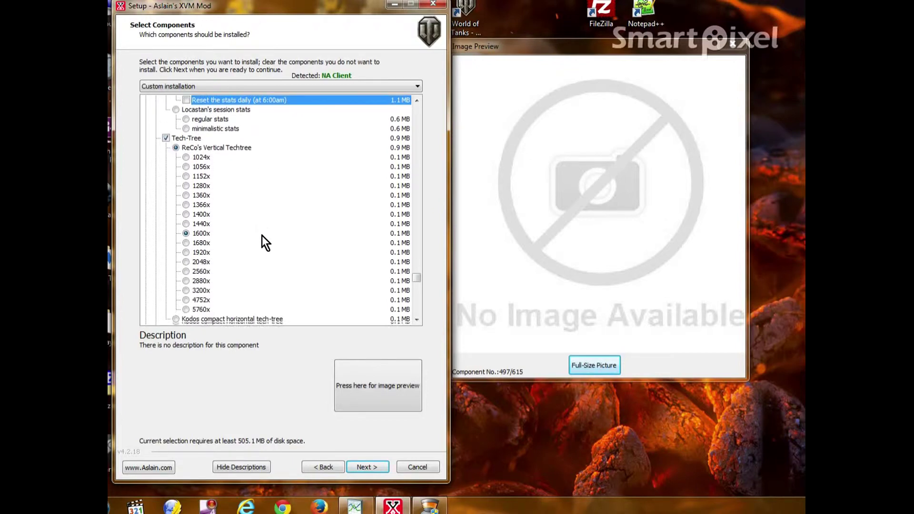
{"action": "left_click", "coordinate": [204, 235]}
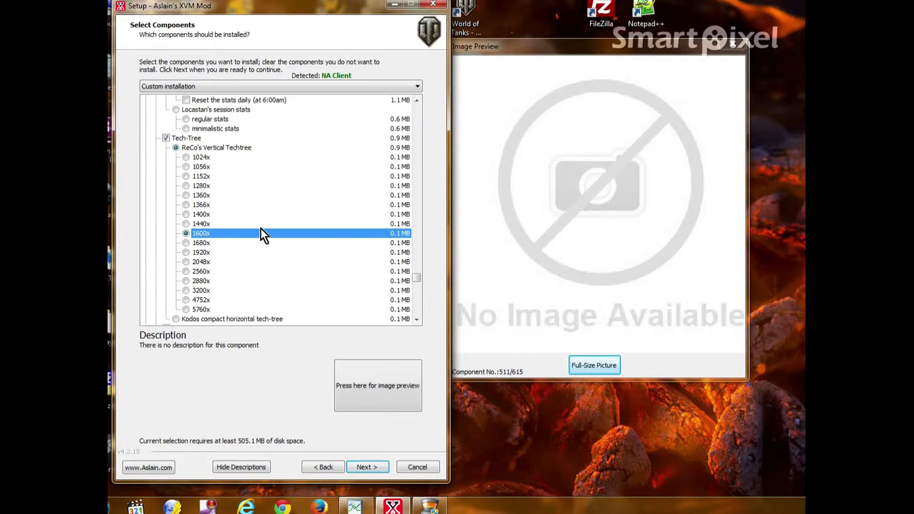
Review the remaining garage mods and the sound mods, including the DeathMatch announcer with its male voice
{"action": "scroll", "coordinate": [274, 226], "scroll_direction": "down", "scroll_amount": 3}
{"action": "scroll", "coordinate": [276, 225], "scroll_direction": "down", "scroll_amount": 8}
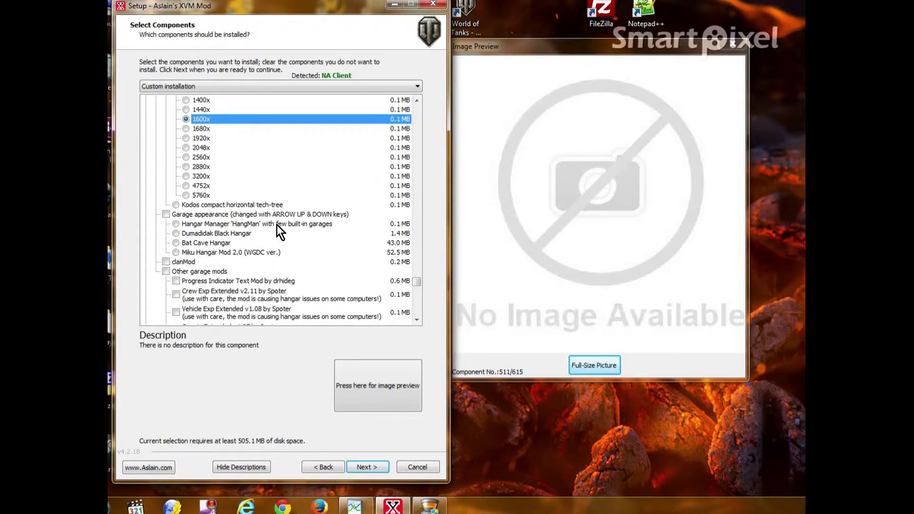
{"action": "scroll", "coordinate": [288, 229], "scroll_direction": "down", "scroll_amount": 4}
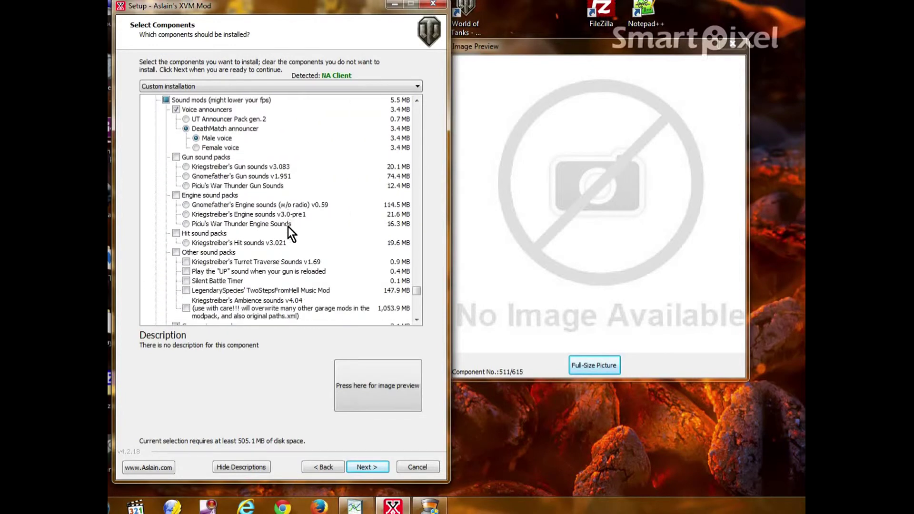
{"action": "scroll", "coordinate": [286, 219], "scroll_direction": "up", "scroll_amount": 3}
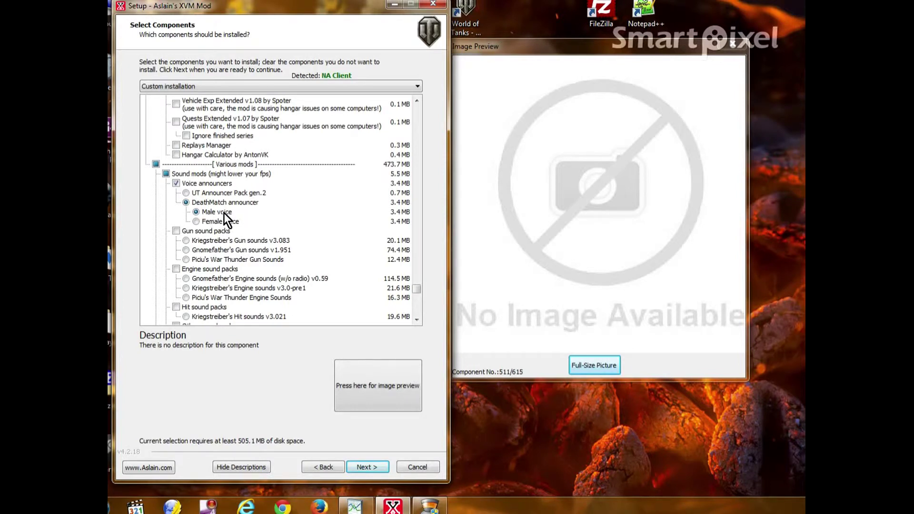
{"action": "scroll", "coordinate": [249, 275], "scroll_direction": "down", "scroll_amount": 3}
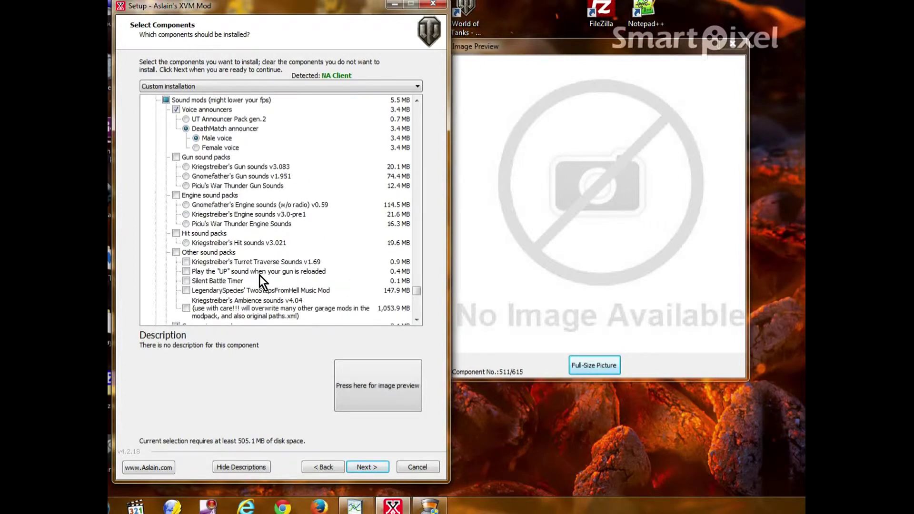
Review the available crew voice sounds and highlight the Julie Voice Pack
{"action": "scroll", "coordinate": [353, 236], "scroll_direction": "down", "scroll_amount": 5}
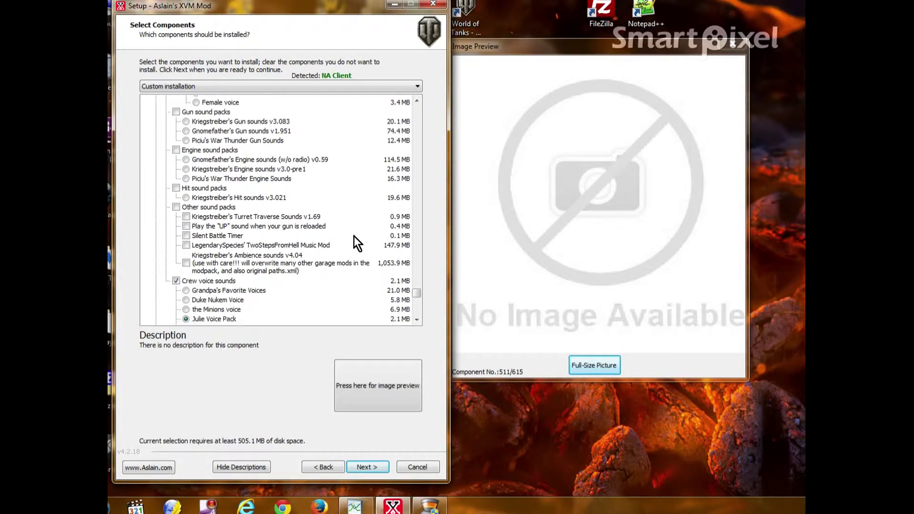
{"action": "scroll", "coordinate": [243, 245], "scroll_direction": "down", "scroll_amount": 2}
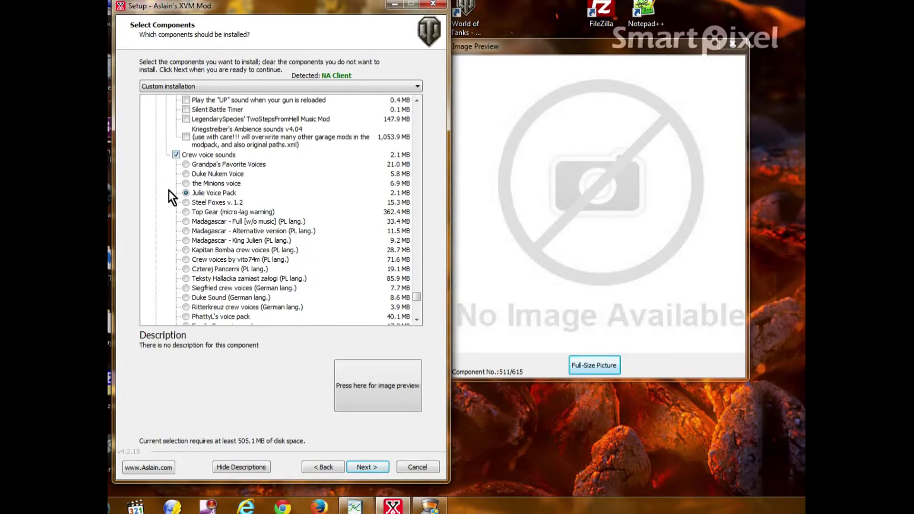
{"action": "scroll", "coordinate": [227, 192], "scroll_direction": "down", "scroll_amount": 1}
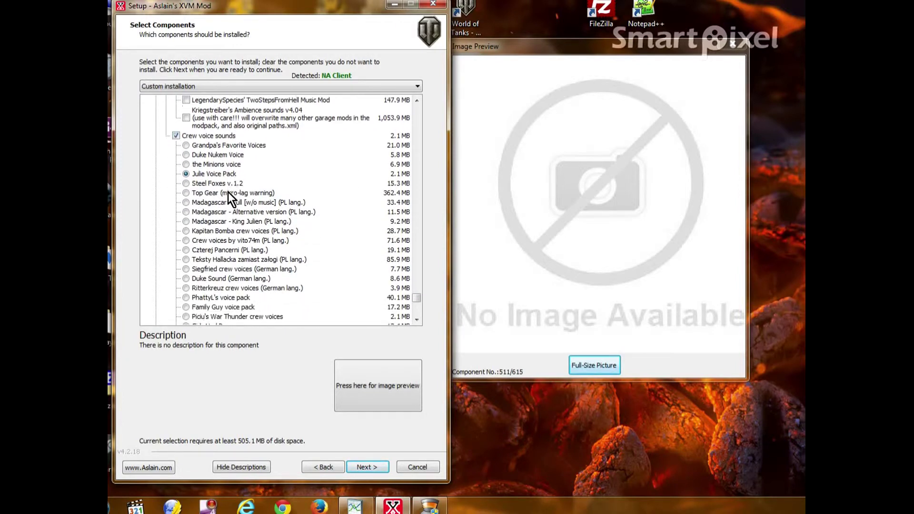
{"action": "scroll", "coordinate": [227, 192], "scroll_direction": "down", "scroll_amount": 2}
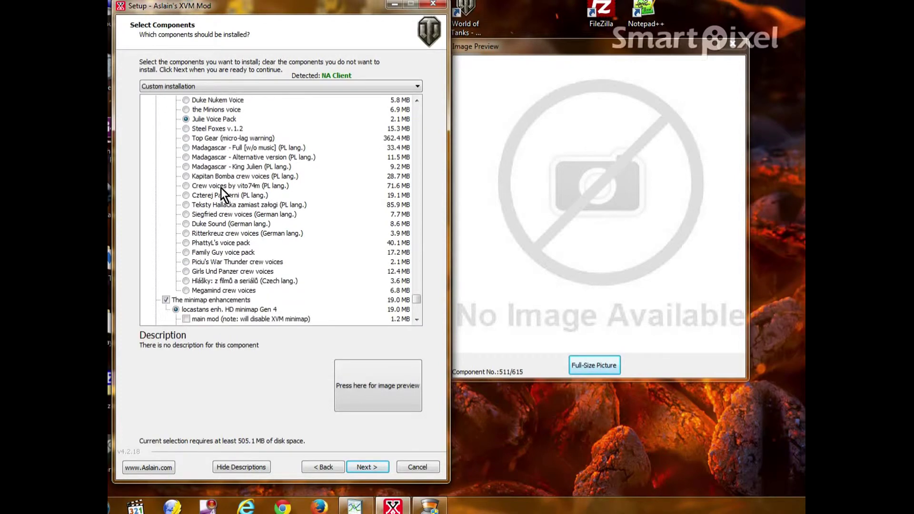
{"action": "left_click", "coordinate": [221, 117]}
Review the minimap enhancements and XVM clan icons, and preview the hitzone skins by Dendyt (Filled)
{"action": "scroll", "coordinate": [247, 130], "scroll_direction": "down", "scroll_amount": 2}
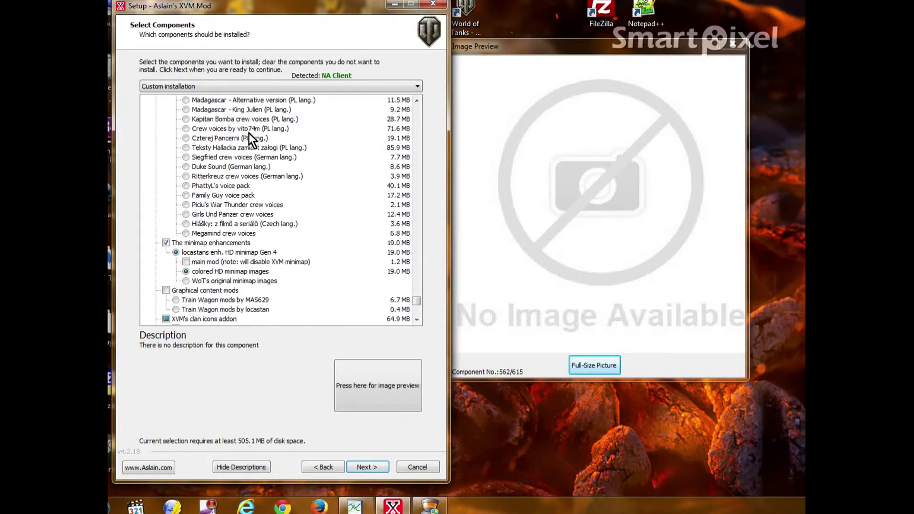
{"action": "scroll", "coordinate": [250, 133], "scroll_direction": "down", "scroll_amount": 3}
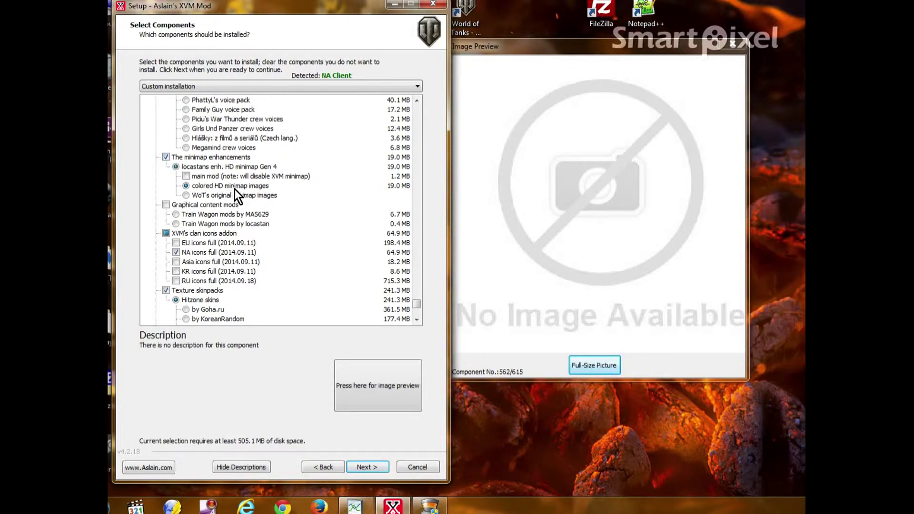
{"action": "scroll", "coordinate": [195, 281], "scroll_direction": "down", "scroll_amount": 2}
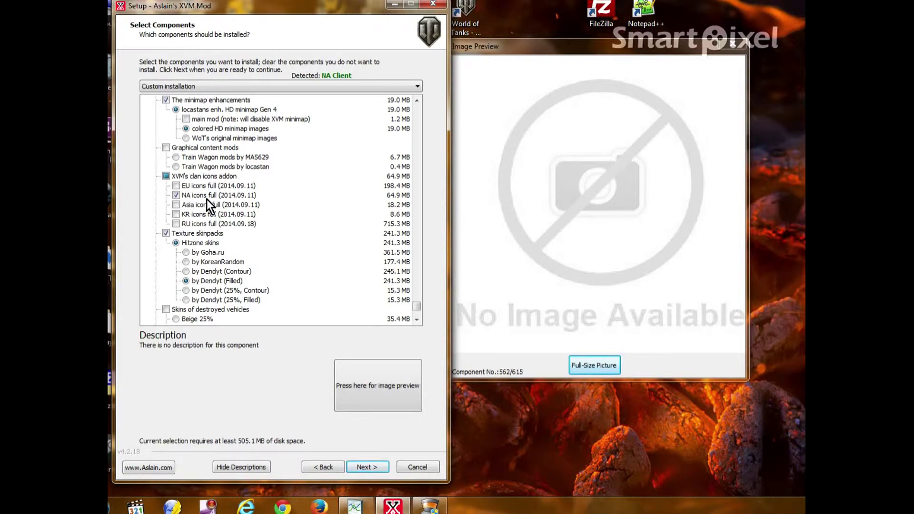
{"action": "scroll", "coordinate": [239, 250], "scroll_direction": "down", "scroll_amount": 1}
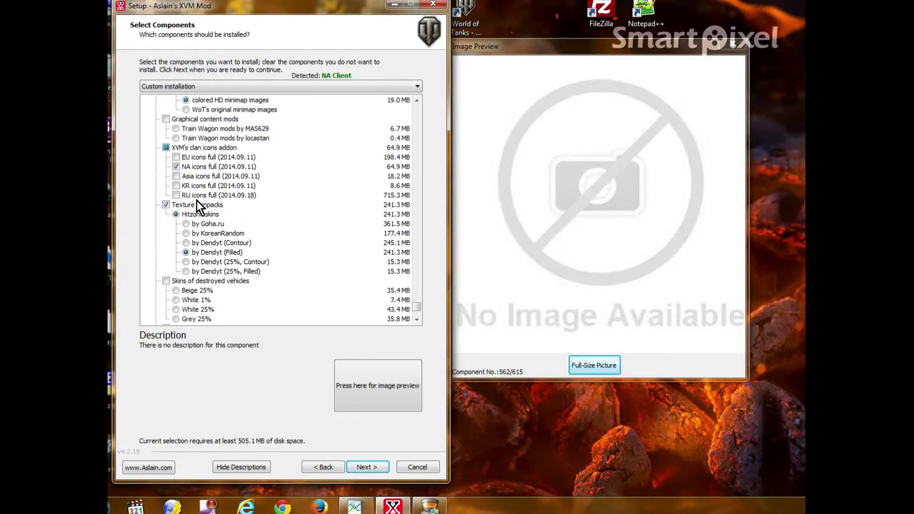
{"action": "left_click", "coordinate": [236, 253]}
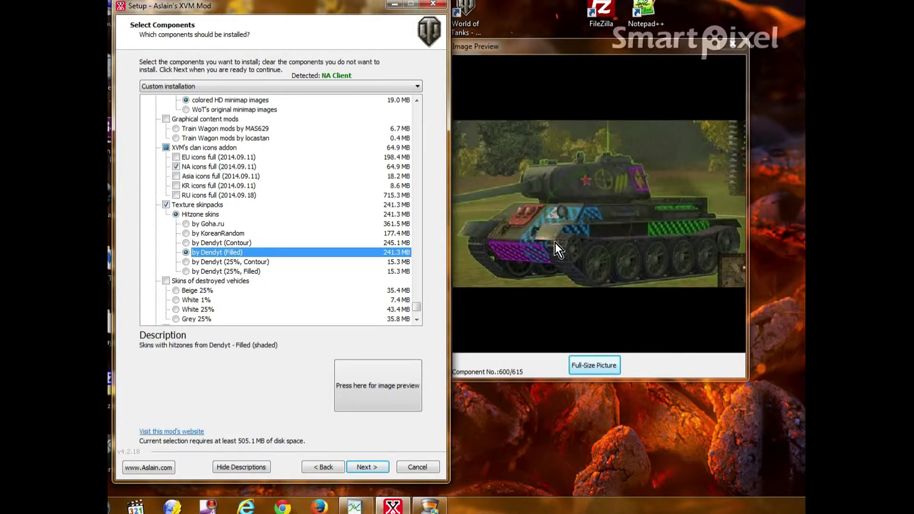
Preview the TessuMod 0.5.2 Teamspeak integration mod and read its description
{"action": "scroll", "coordinate": [227, 280], "scroll_direction": "down", "scroll_amount": 3}
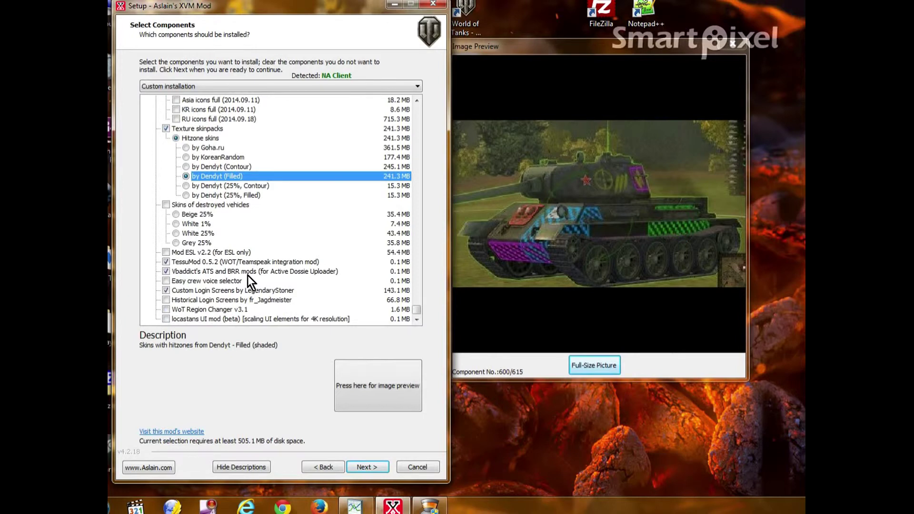
{"action": "left_click", "coordinate": [192, 262]}
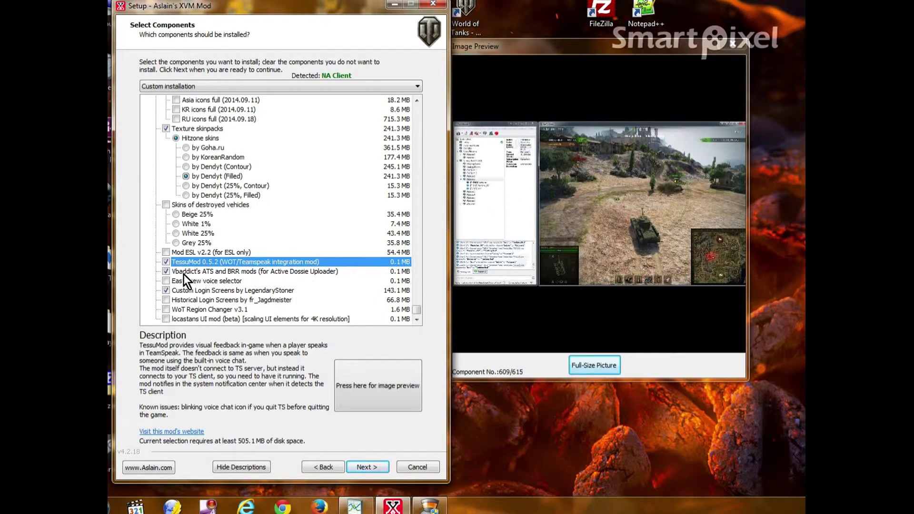
Check the details of Vbaddict's ATS and BRR mods and the Custom Login Screens by LegendaryStoner
{"action": "left_click", "coordinate": [209, 273]}
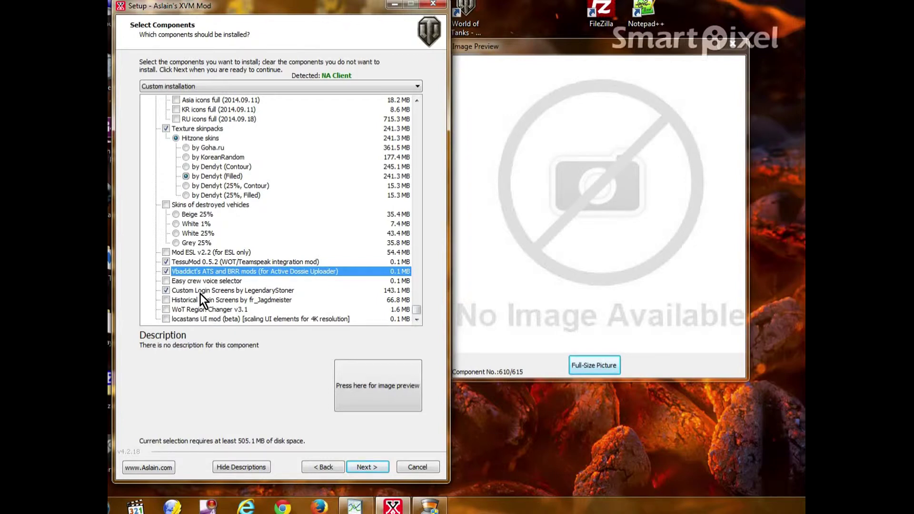
{"action": "left_click", "coordinate": [201, 292]}
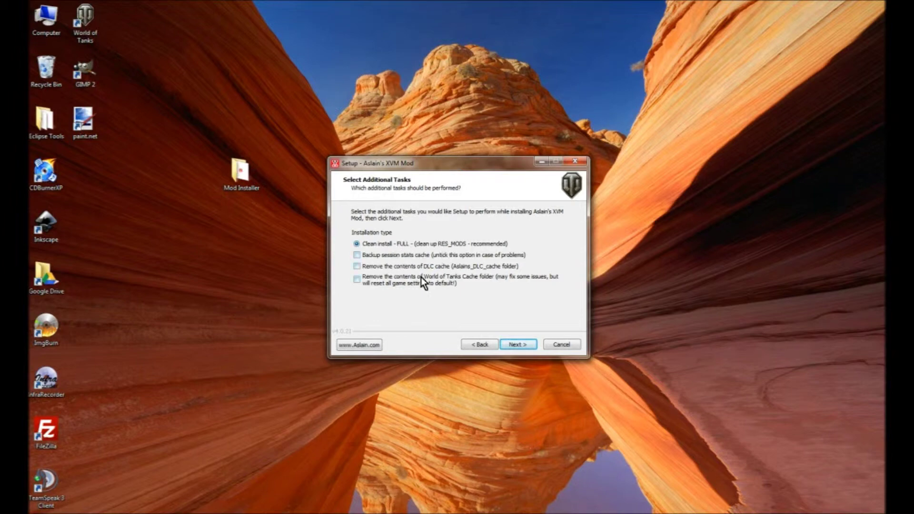
Install the mod pack using the clean full install option and exit the setup wizard
{"action": "left_click", "coordinate": [520, 344]}
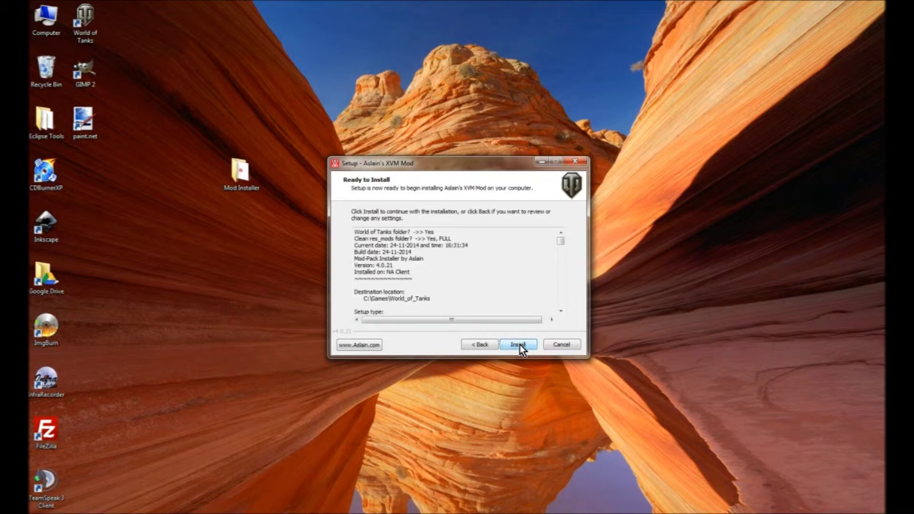
{"action": "left_click", "coordinate": [519, 345]}
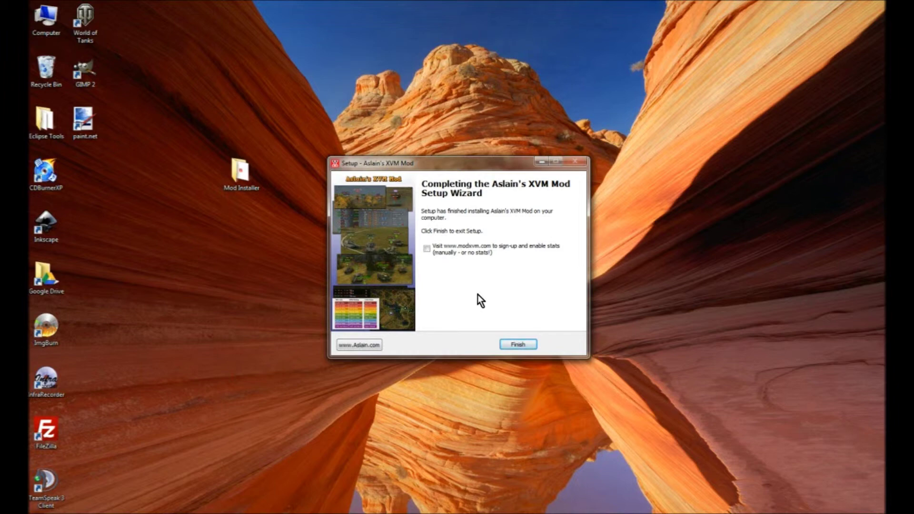
{"action": "left_click", "coordinate": [521, 346]}
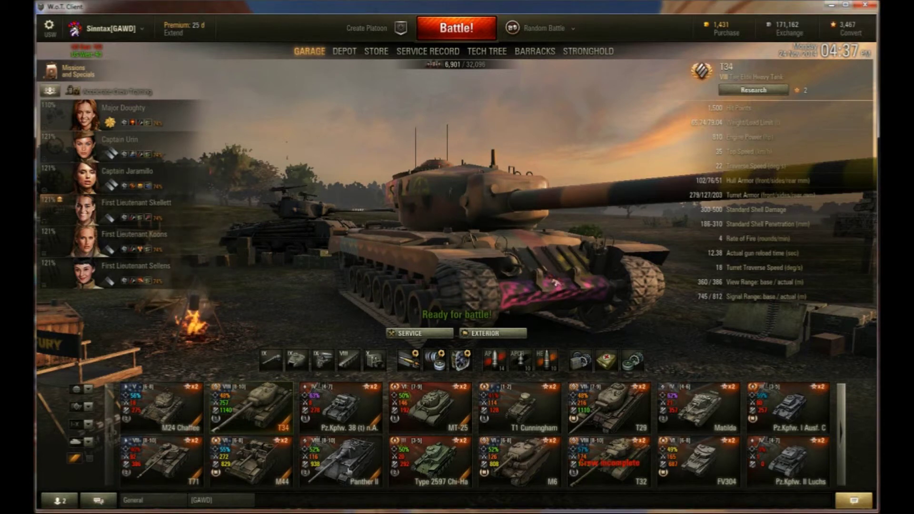
In the World of Tanks garage, filter the vehicle carousel by Multi XP and Premium
{"action": "mouse_move", "coordinate": [371, 425]}
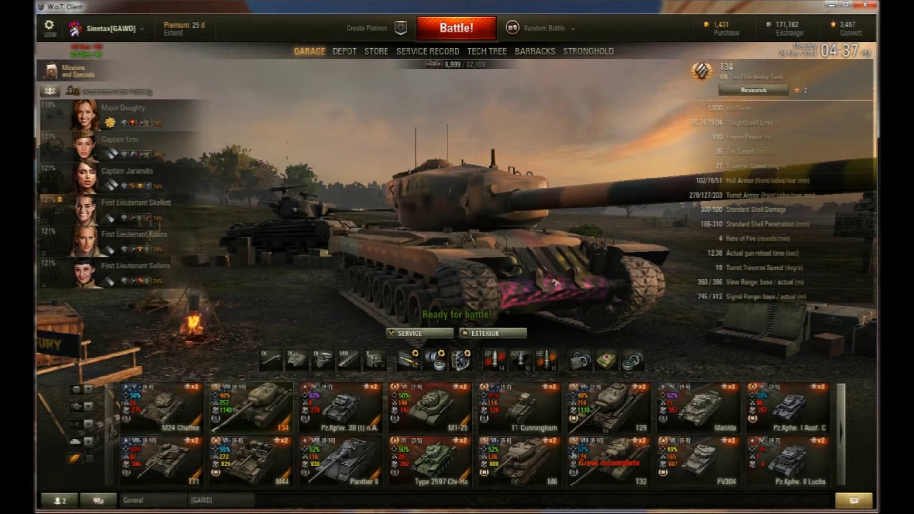
{"action": "left_click", "coordinate": [90, 461]}
{"action": "left_click", "coordinate": [89, 460]}
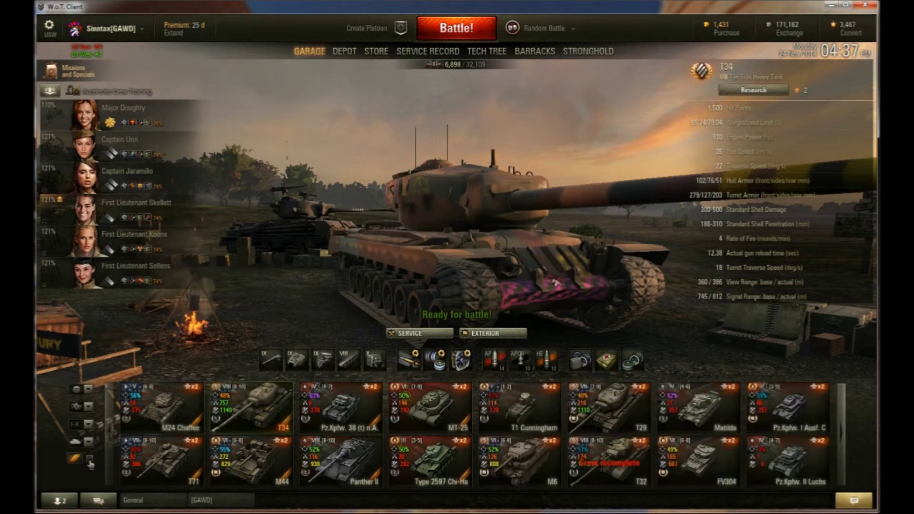
{"action": "left_click", "coordinate": [89, 443]}
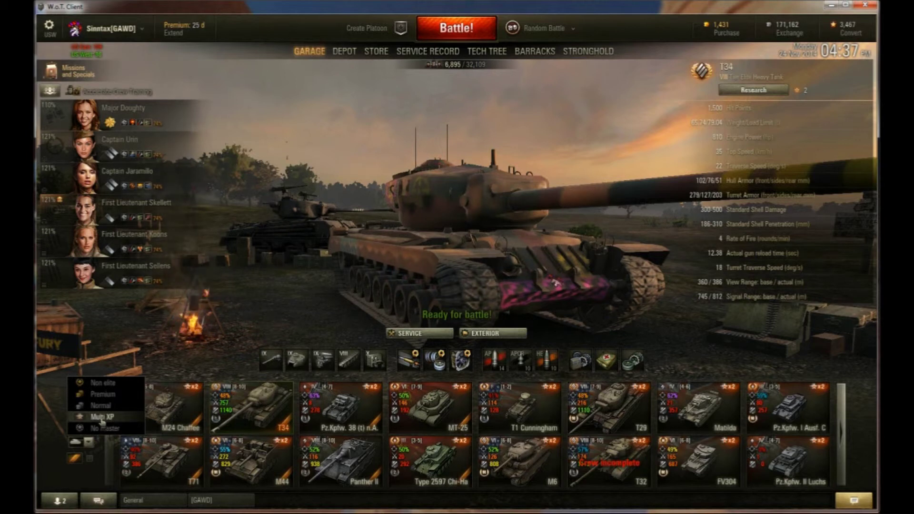
{"action": "left_click", "coordinate": [102, 417]}
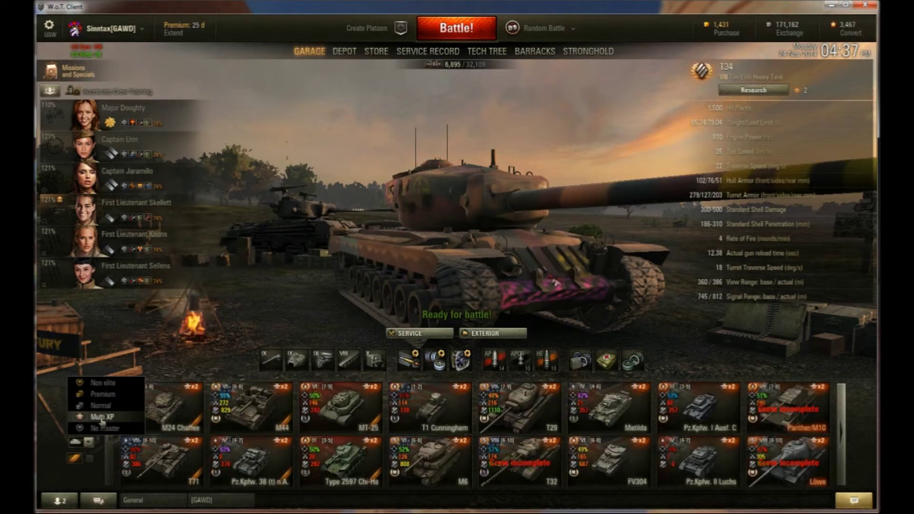
{"action": "left_click", "coordinate": [105, 396]}
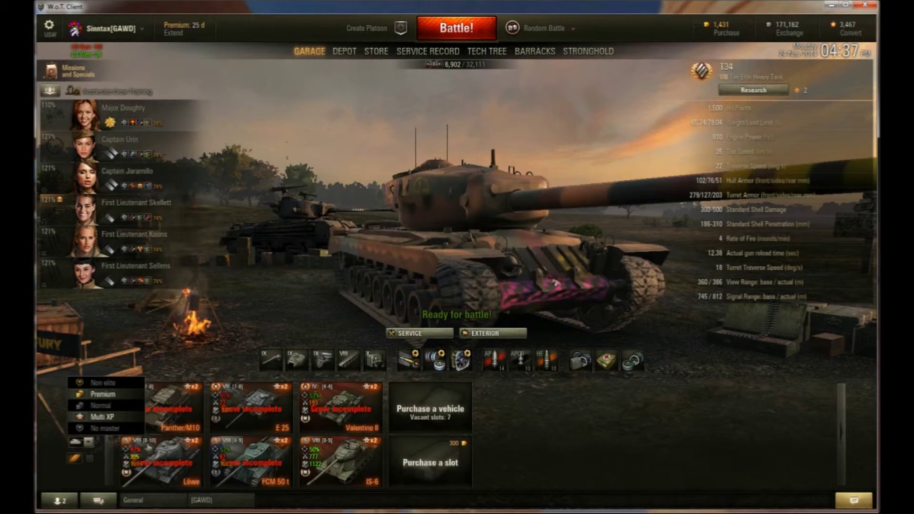
{"action": "left_click", "coordinate": [128, 419]}
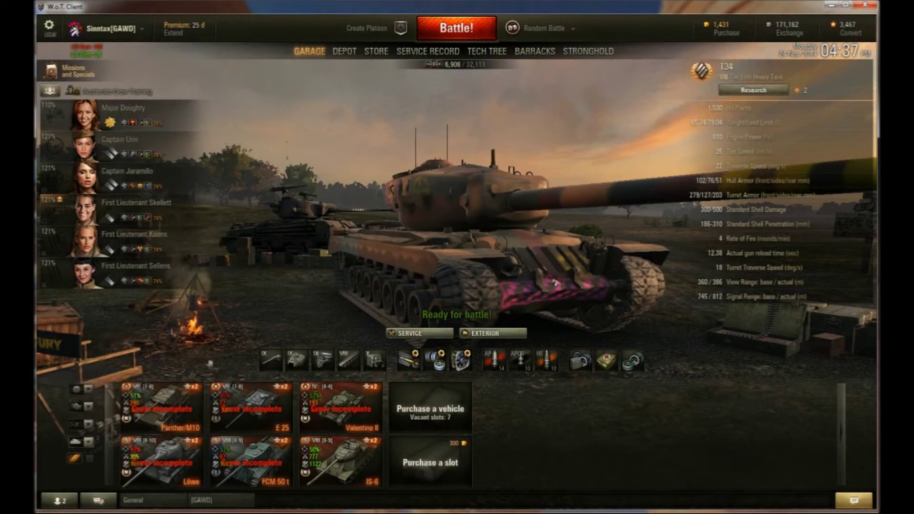
Remove the Multi XP and Premium filters from the vehicle carousel
{"action": "left_click", "coordinate": [88, 443]}
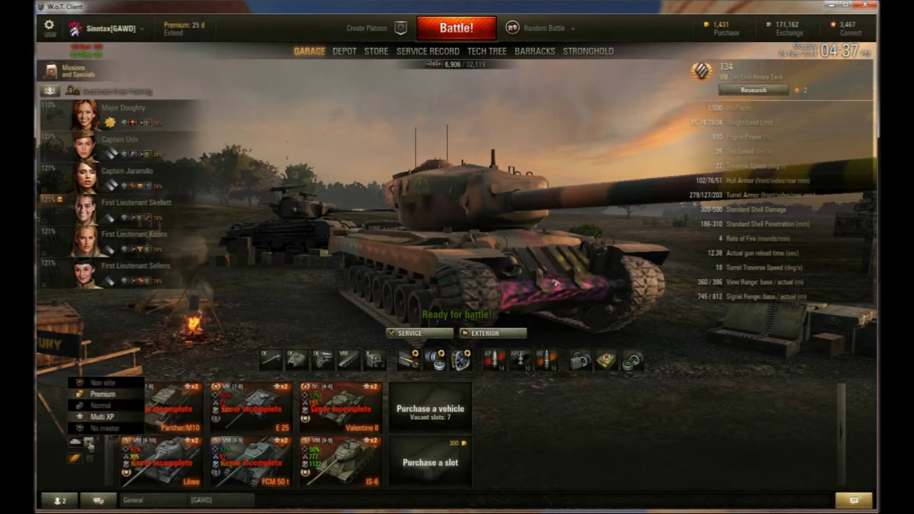
{"action": "left_click", "coordinate": [106, 419]}
{"action": "left_click", "coordinate": [106, 418]}
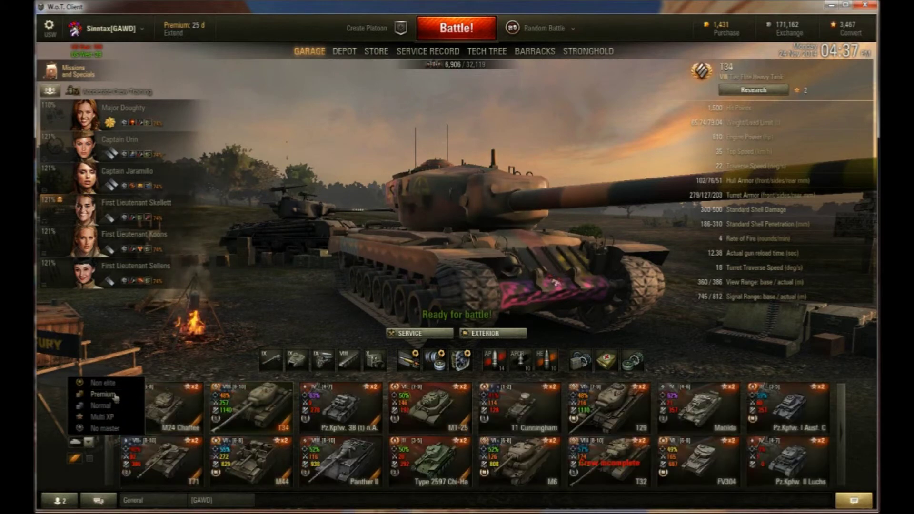
{"action": "left_click", "coordinate": [68, 470]}
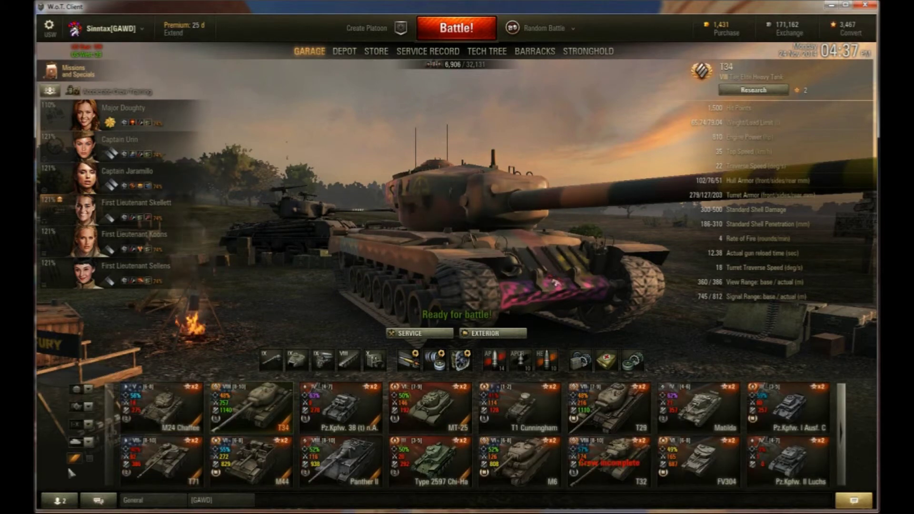
Filter the garage vehicle carousel by tiers III and IV
{"action": "left_click", "coordinate": [89, 426]}
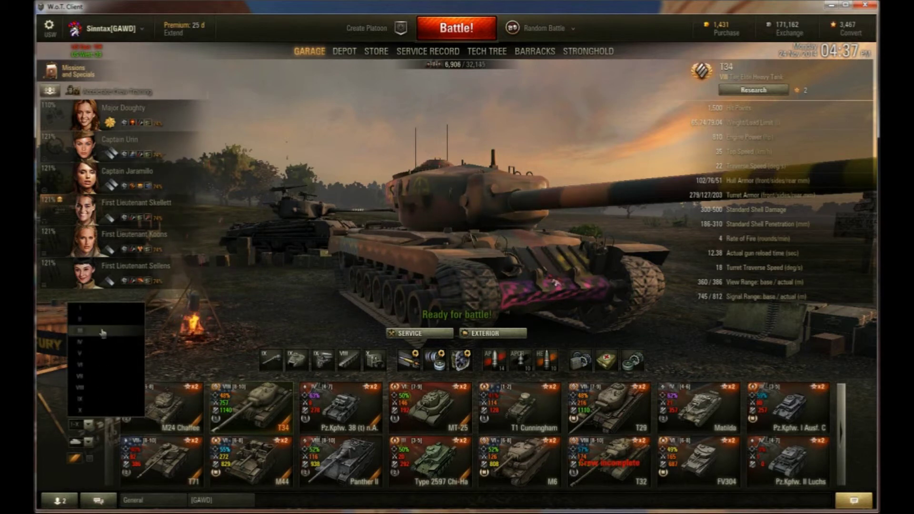
{"action": "left_click", "coordinate": [103, 331]}
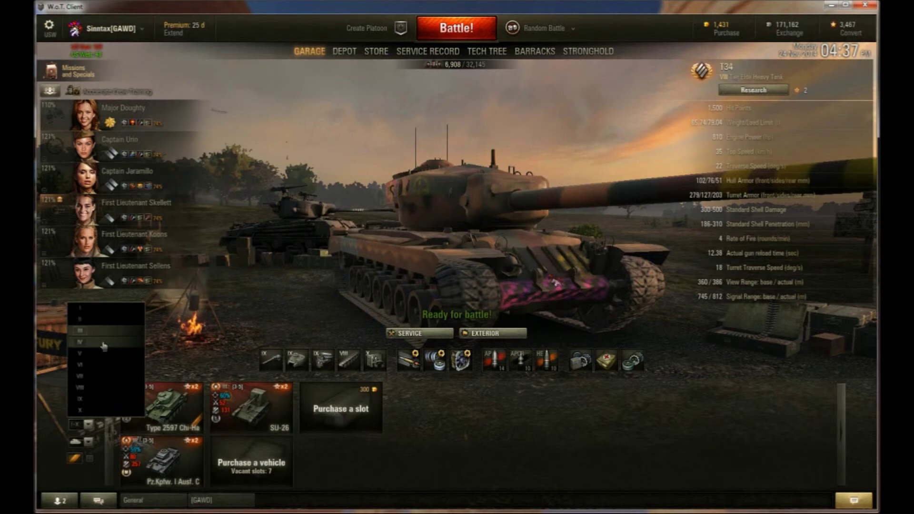
{"action": "left_click", "coordinate": [103, 343]}
{"action": "left_click", "coordinate": [165, 328]}
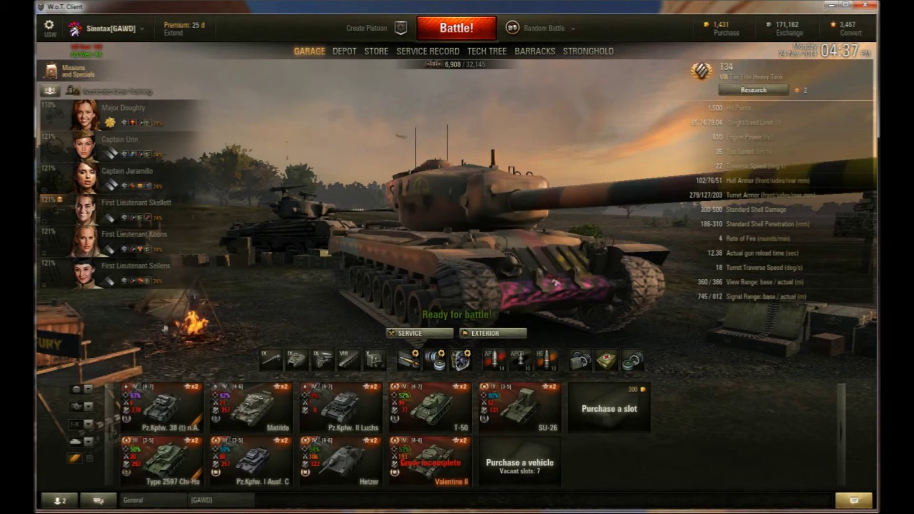
Remove the tier III and IV filters from the vehicle carousel
{"action": "left_click", "coordinate": [89, 427]}
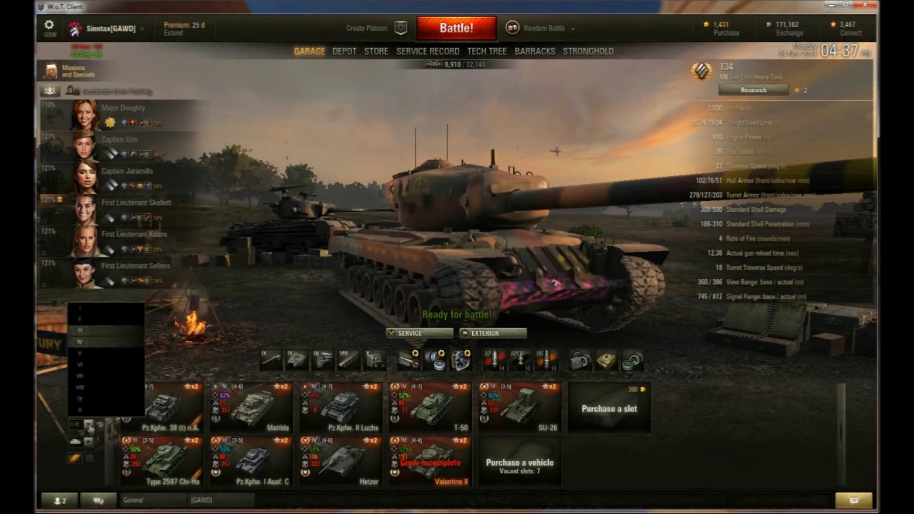
{"action": "left_click", "coordinate": [94, 343]}
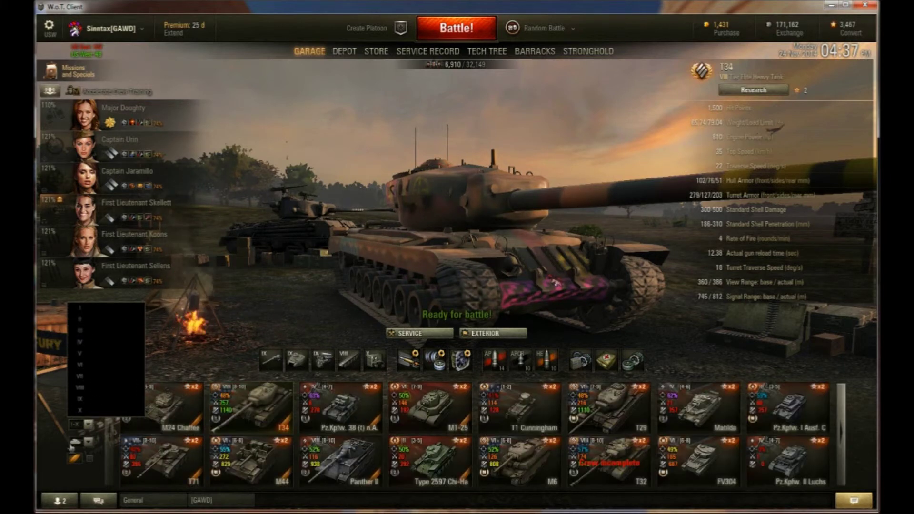
{"action": "left_click", "coordinate": [58, 444]}
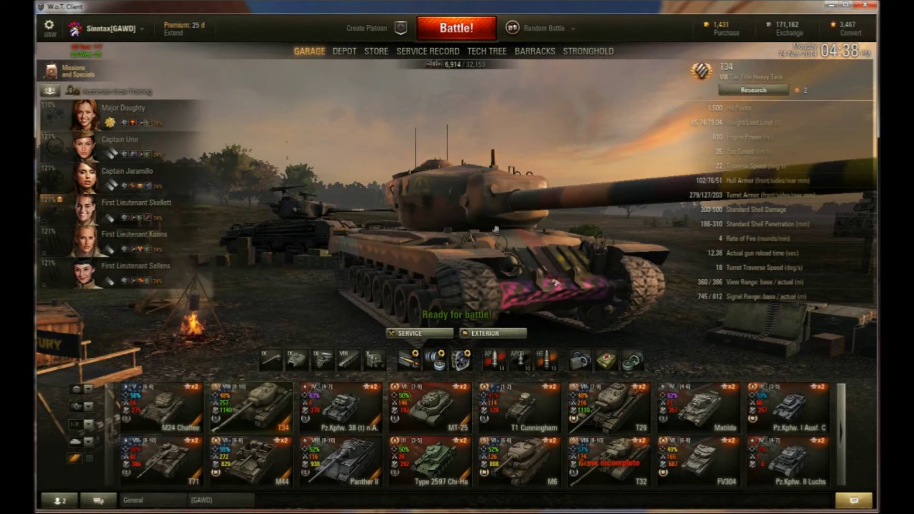
Review the Notification Center from the session statistics up to the modpack and XVM version messages, and close it
{"action": "left_click", "coordinate": [853, 499]}
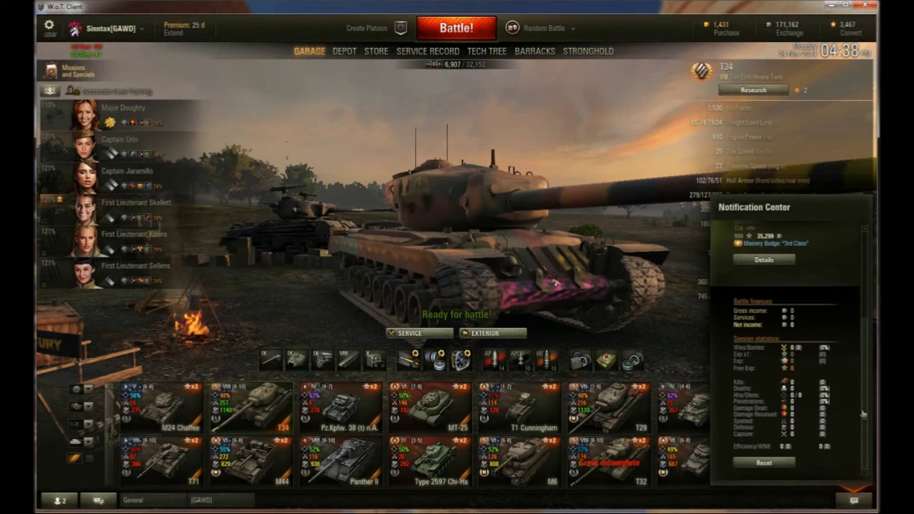
{"action": "left_click_drag", "start_coordinate": [863, 416], "coordinate": [871, 299]}
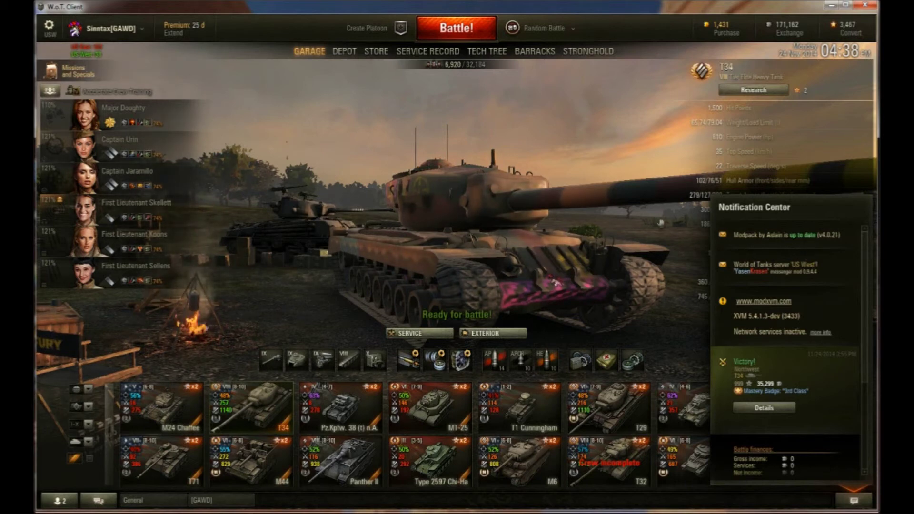
{"action": "left_click", "coordinate": [659, 182]}
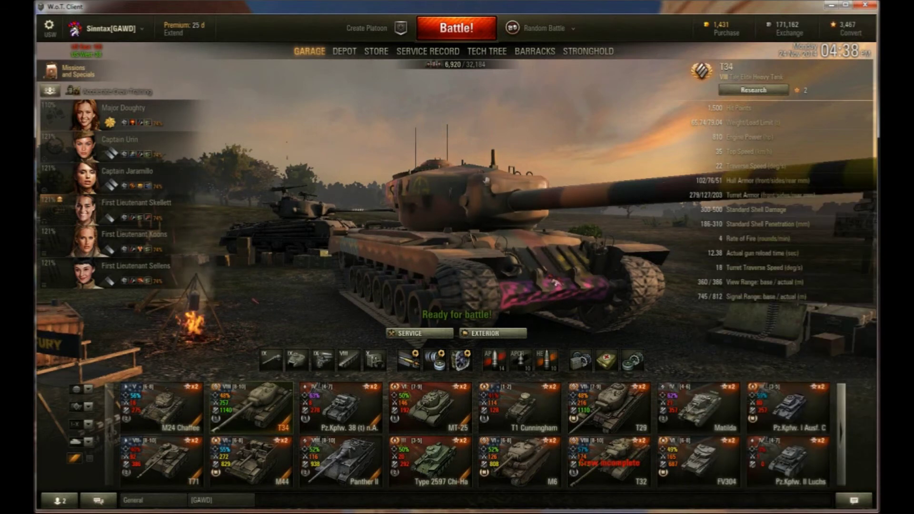
View the U.S.A. tech tree and return to the garage
{"action": "left_click", "coordinate": [490, 52]}
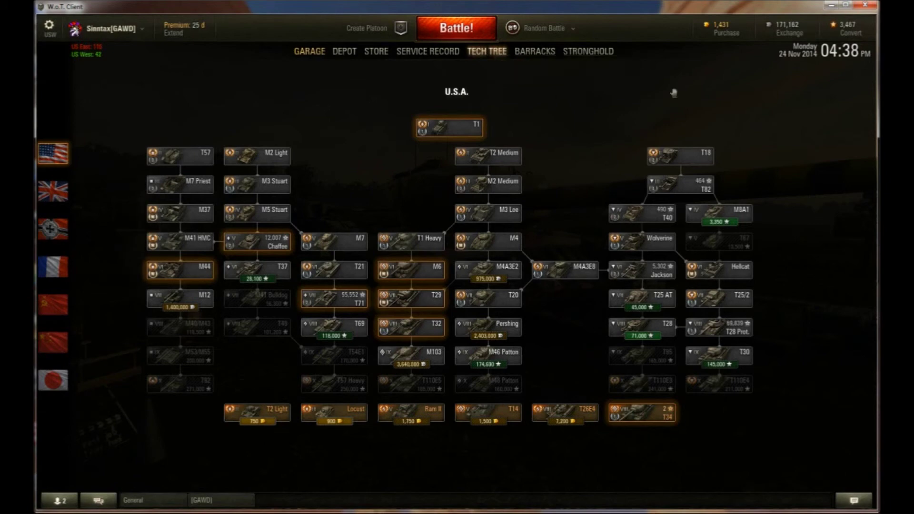
{"action": "left_click", "coordinate": [309, 51]}
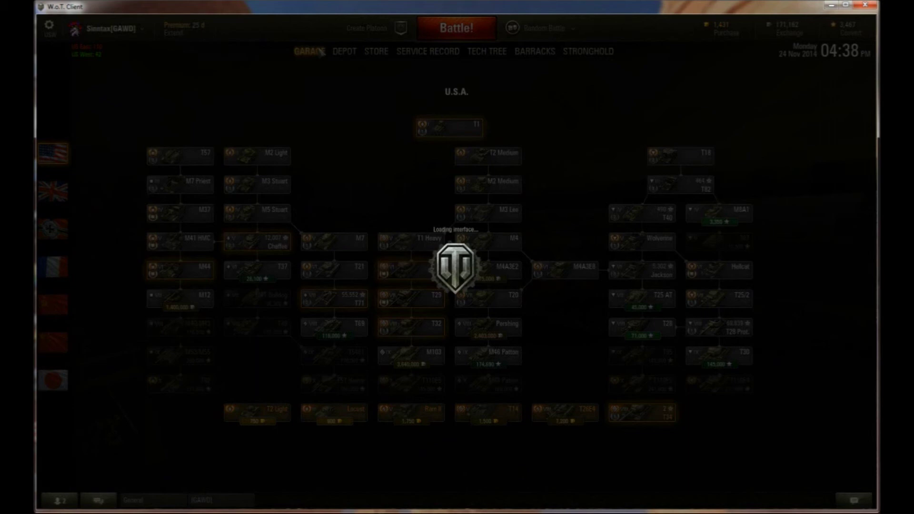